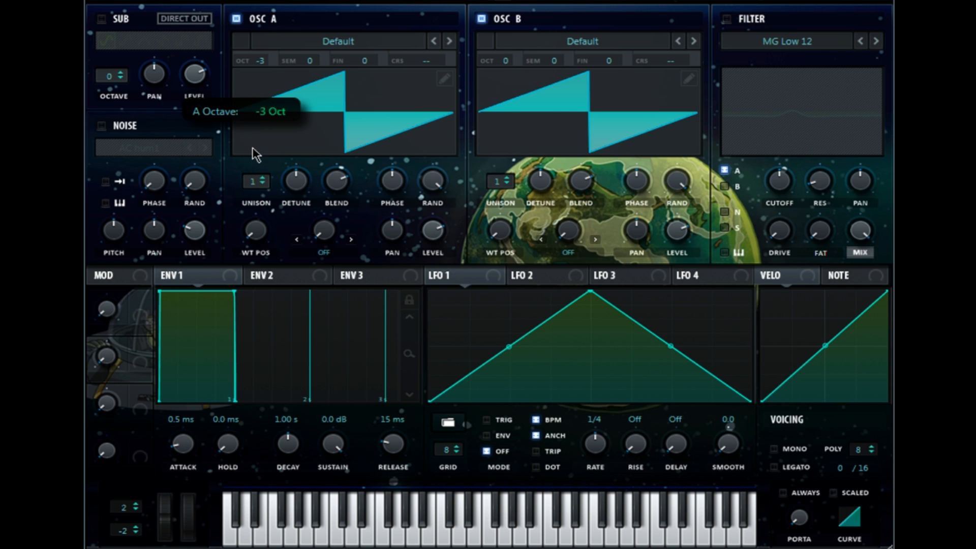
Step: Set oscillator B's octave to -3, and load the ablm[7S] wavetable in oscillator A with a slightly raised wavetable position
left_click_drag(506, 62, 501, 133)
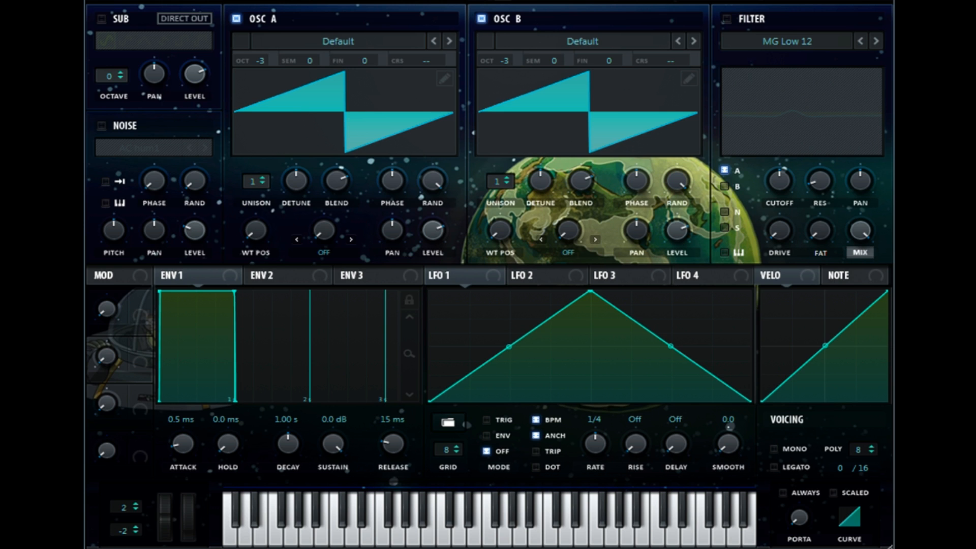
left_click(786, 275)
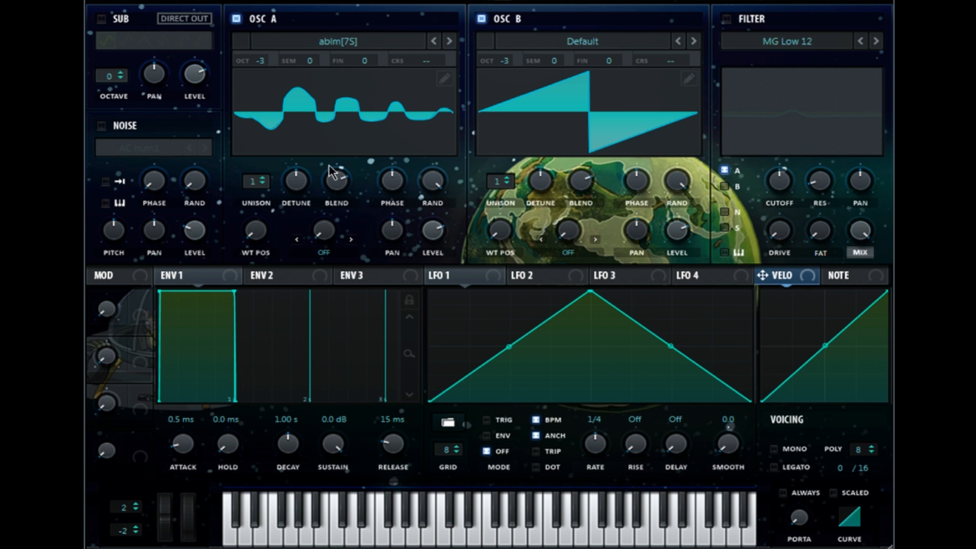
mouse_move(255, 234)
left_click_drag(254, 233, 231, 153)
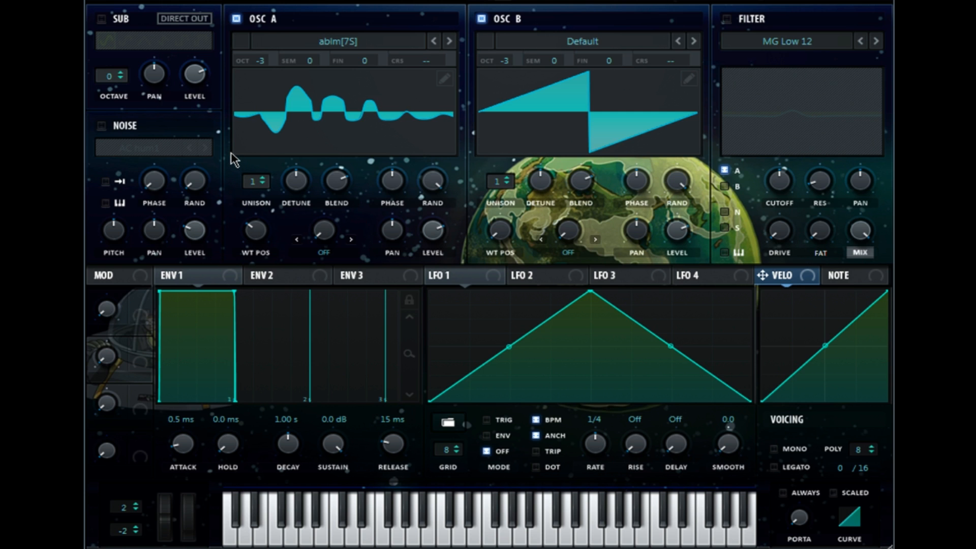
Step: Set oscillator A's warp mode to Bend +/- and adjust the warp amount to squeeze the waveform toward its centre
left_click(316, 254)
left_click(314, 299)
left_click_drag(321, 235, 278, 146)
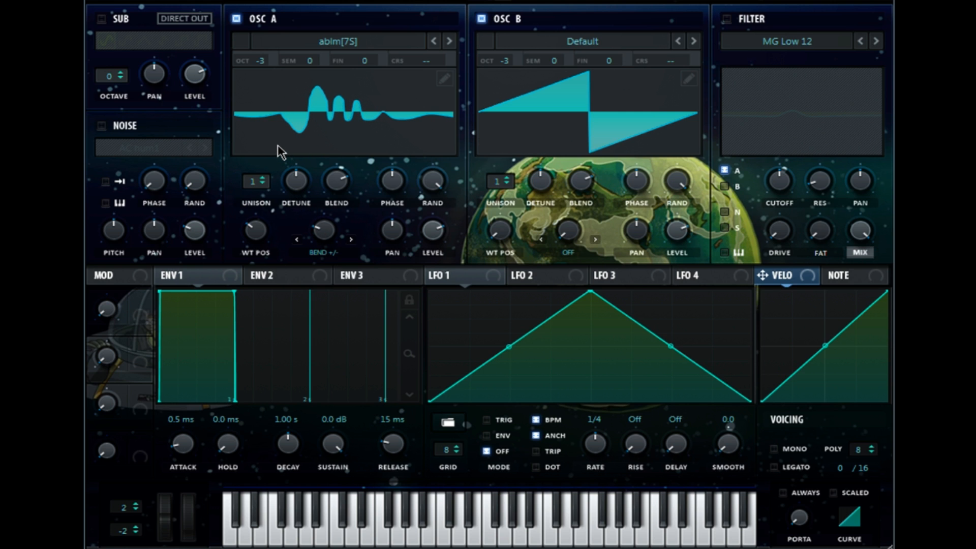
Step: Set oscillator A to 16 unison voices and reduce its detune and blend
left_click_drag(249, 182, 306, 36)
left_click_drag(301, 178, 329, 222)
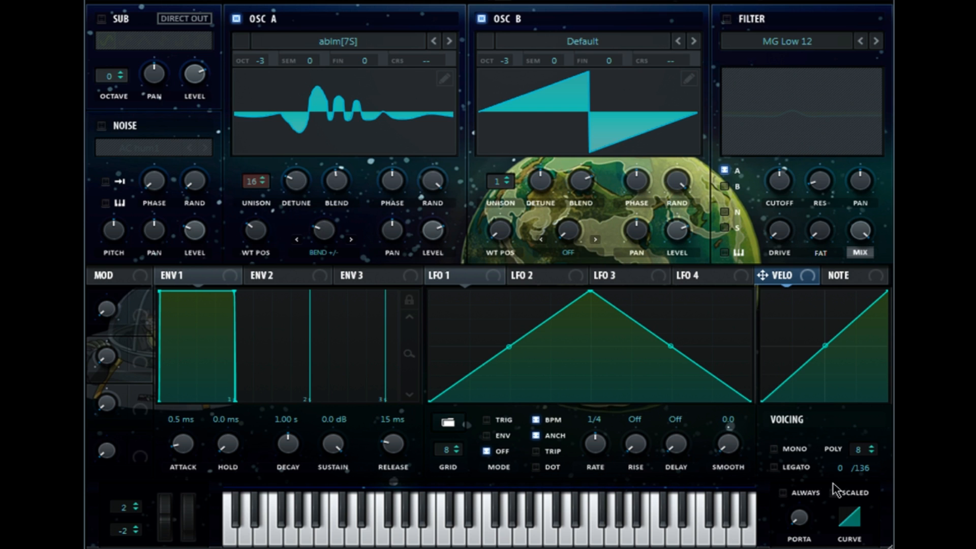
Step: Make the voicing mono with always-on, scaled portamento of about 8 ms, and bend the portamento curve upward
left_click(774, 449)
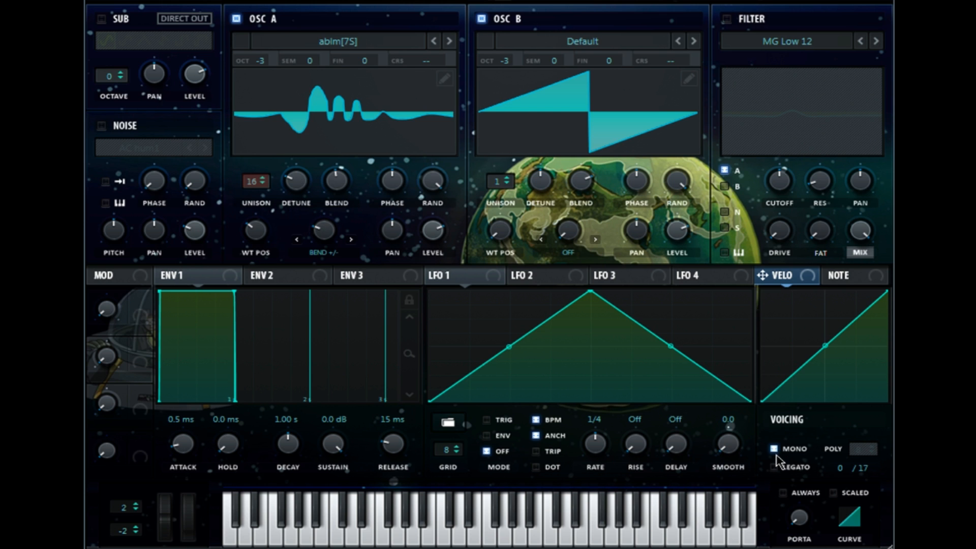
left_click(783, 493)
left_click(834, 493)
left_click_drag(792, 517, 776, 458)
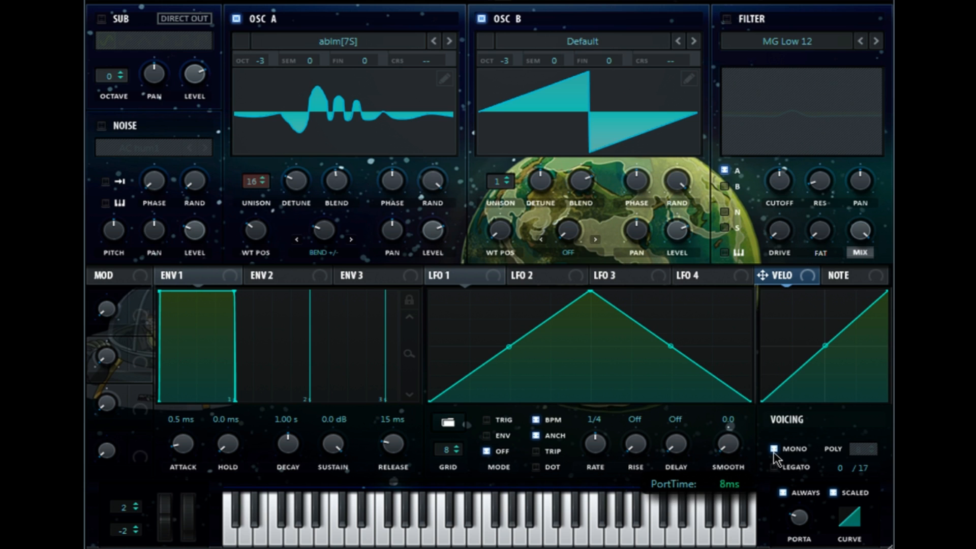
left_click_drag(848, 523, 818, 486)
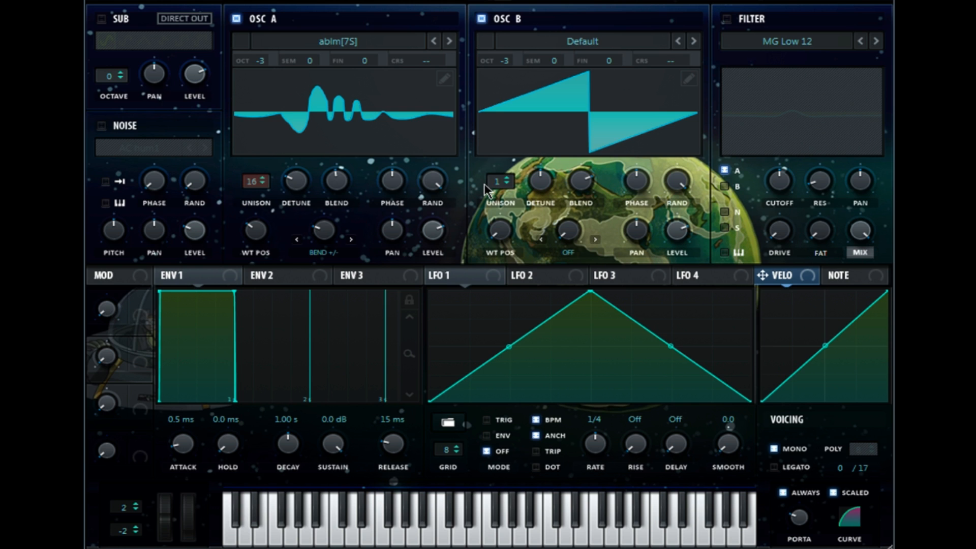
Step: Set oscillator B to 16 unison voices with a detune of 0.10 and a reduced blend
left_click_drag(497, 182, 497, 150)
double_click(539, 182)
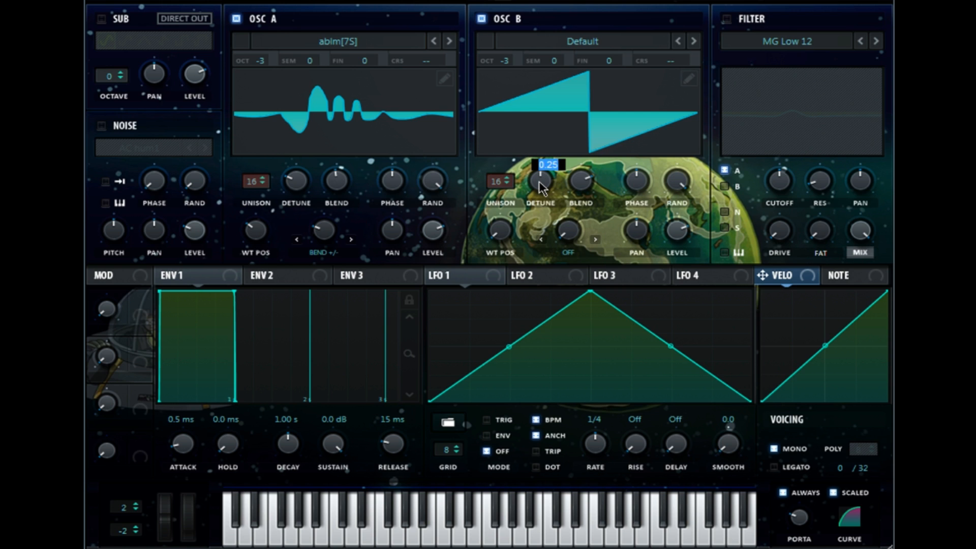
type("0.10")
left_click_drag(581, 204, 567, 242)
double_click(582, 179)
key("Return")
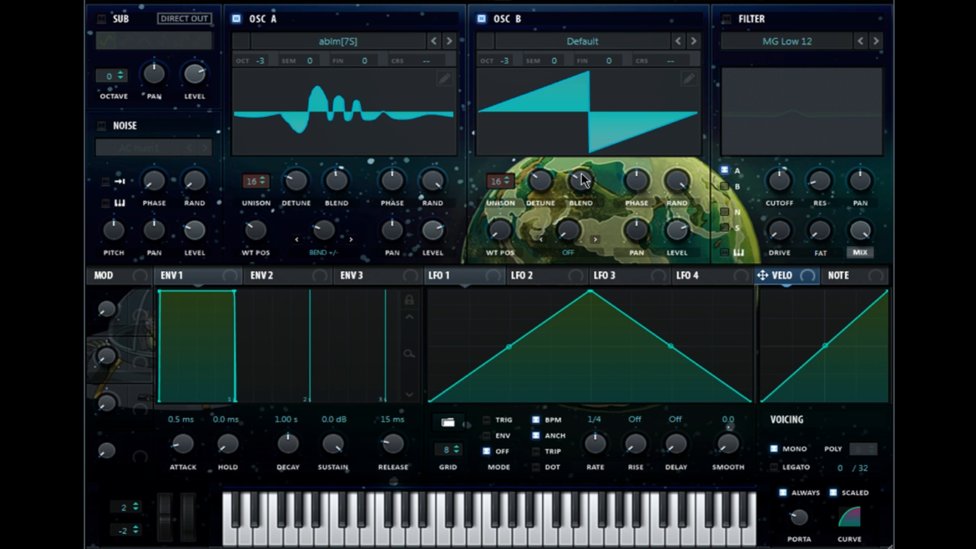
Step: Set oscillator B's warp mode to FM (from A) and raise the warp amount to about two thirds
left_click(572, 254)
left_click(600, 491)
left_click_drag(569, 231, 566, 102)
double_click(565, 241)
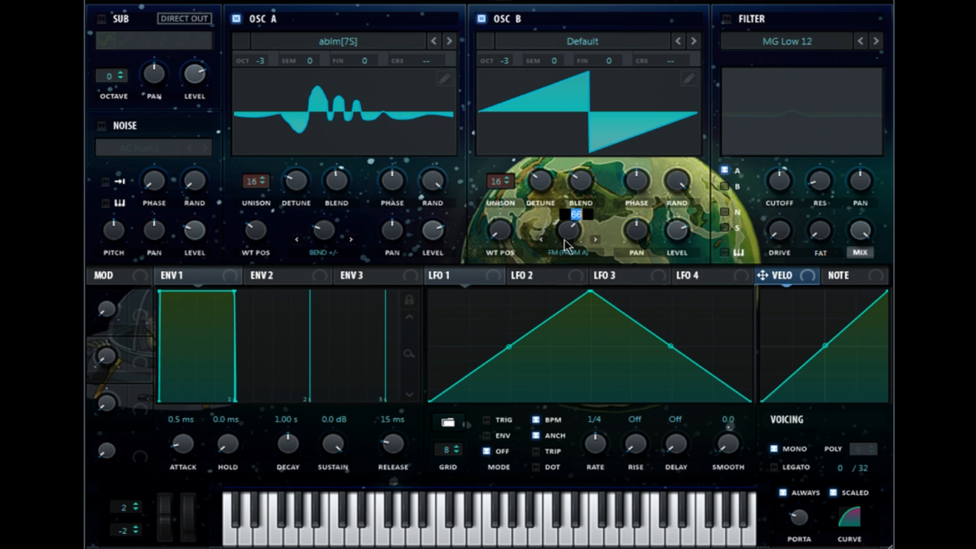
key("Return")
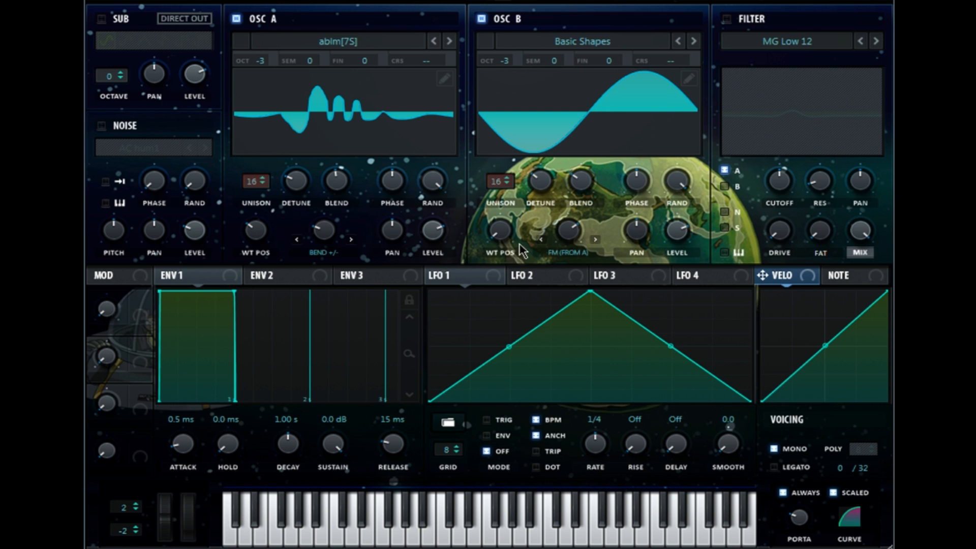
Step: Load the Basic Shapes wavetable in oscillator B and advance its wavetable position to the saw shape
mouse_move(503, 224)
left_click_drag(490, 191, 475, 172)
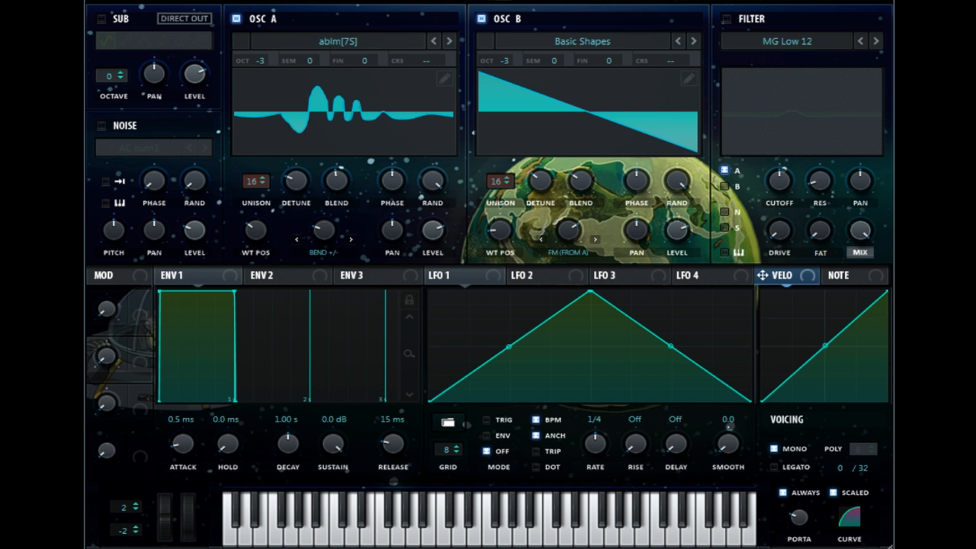
Step: Enable the filter with the Formant-I type and route oscillator B through it instead of oscillator A
left_click_drag(822, 0, 808, 19)
left_click(728, 19)
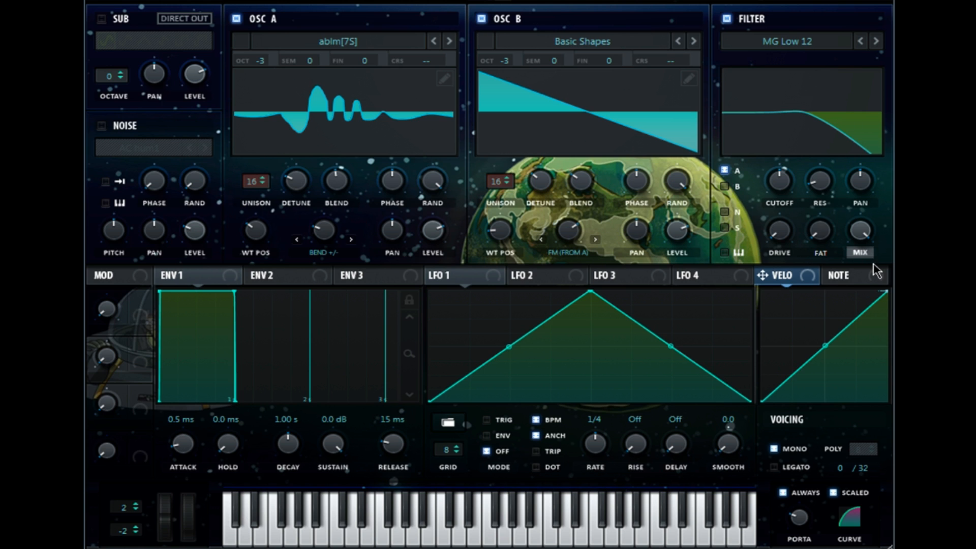
left_click(886, 383)
left_click(734, 187)
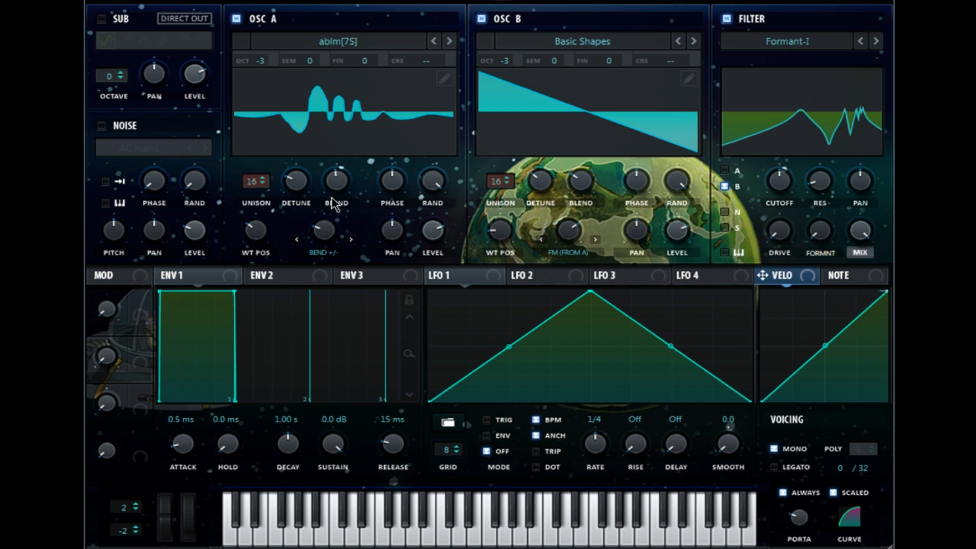
Step: Lower the Formant-I filter's cutoff and mix, and turn its drive fully up
double_click(779, 183)
type("0")
key("Return")
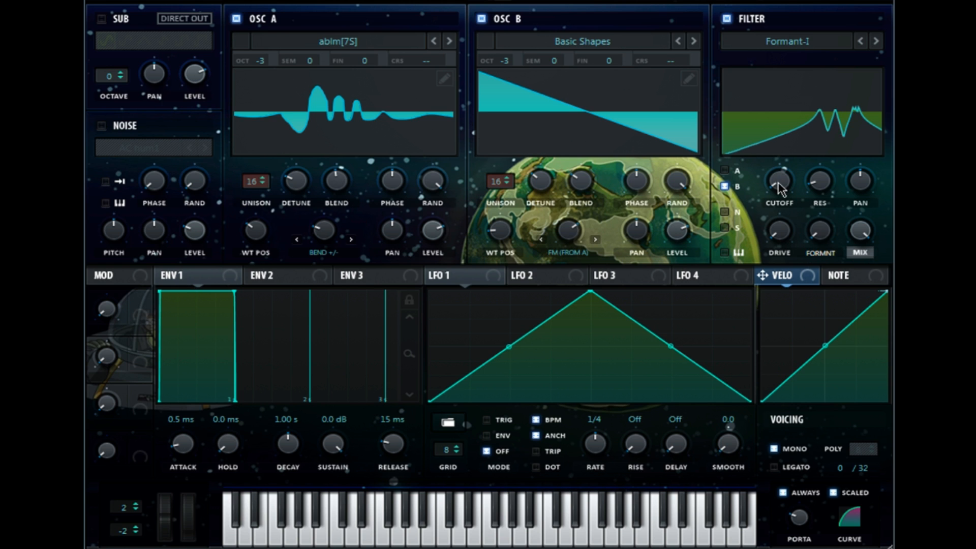
double_click(866, 234)
type("0")
key("Return")
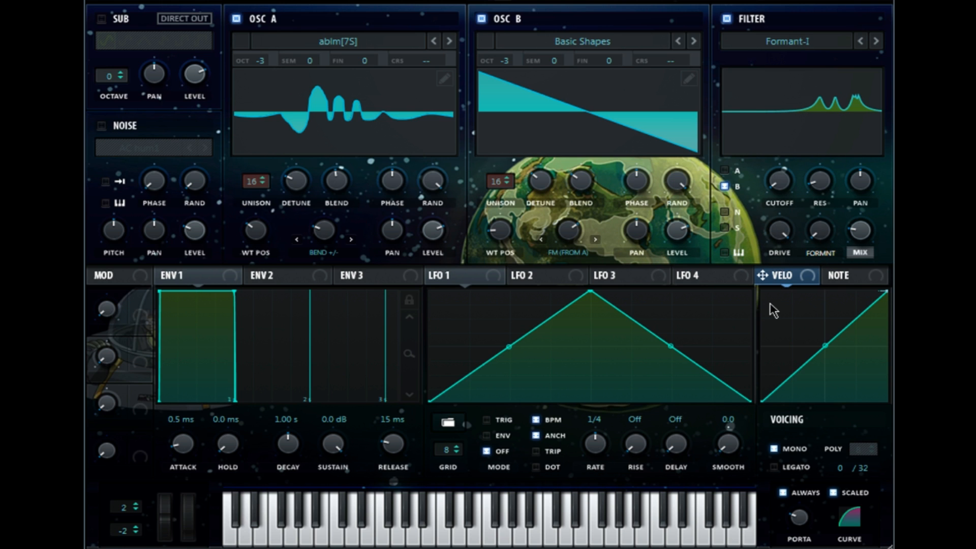
Step: Set the Formant-I filter's formant amount to 70 and shift its pan toward the left
double_click(818, 236)
type("70")
key("Return")
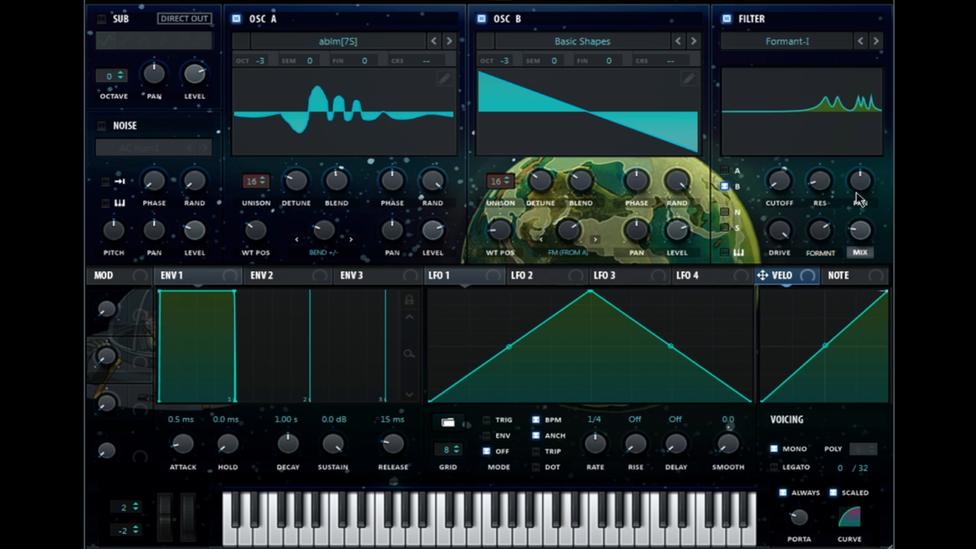
mouse_move(859, 178)
left_mouse_down()
mouse_move(853, 199)
mouse_move(860, 183)
left_mouse_up()
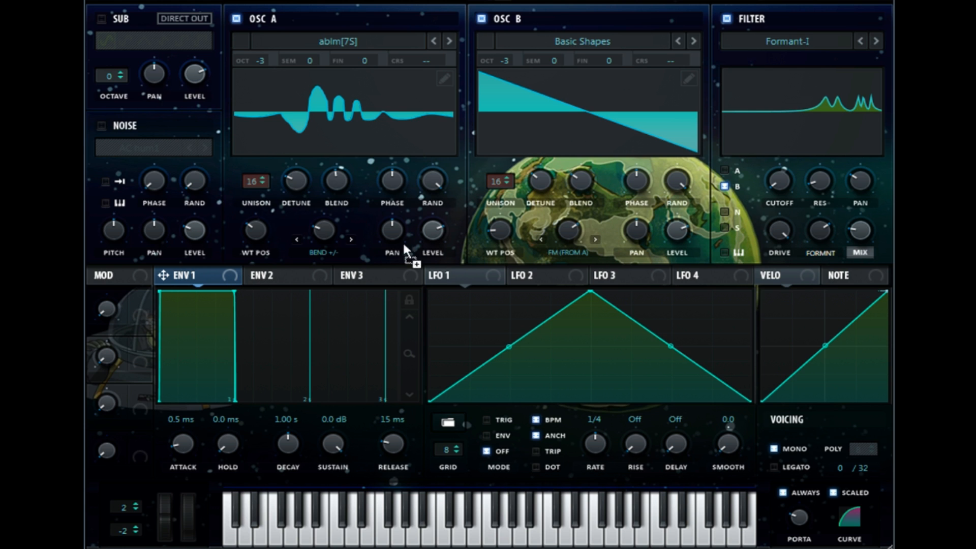
Step: Assign Env 1 to the levels of oscillators A and B, and set both levels to 33
left_click_drag(434, 236, 434, 236)
left_click_drag(666, 239, 666, 239)
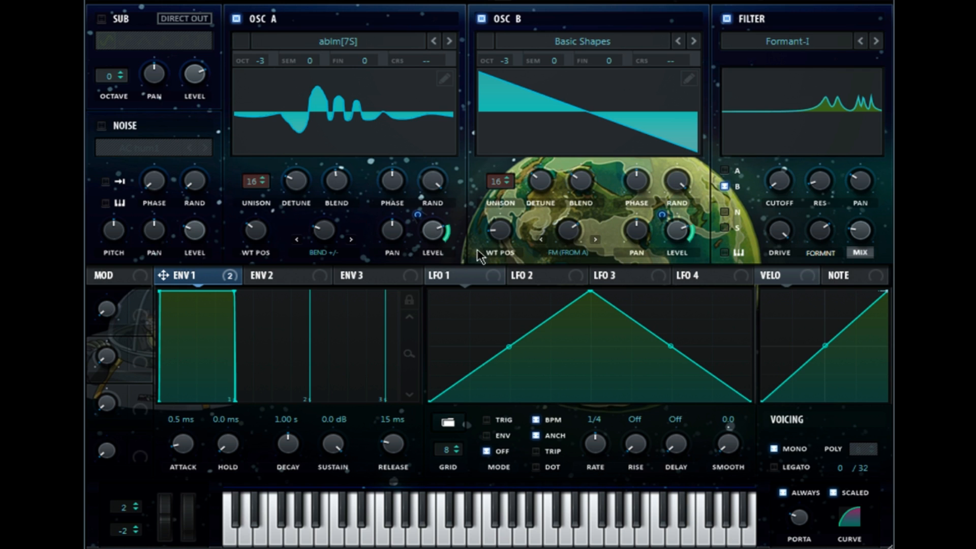
type("33")
key("Return")
double_click(679, 234)
type("33")
key("Return")
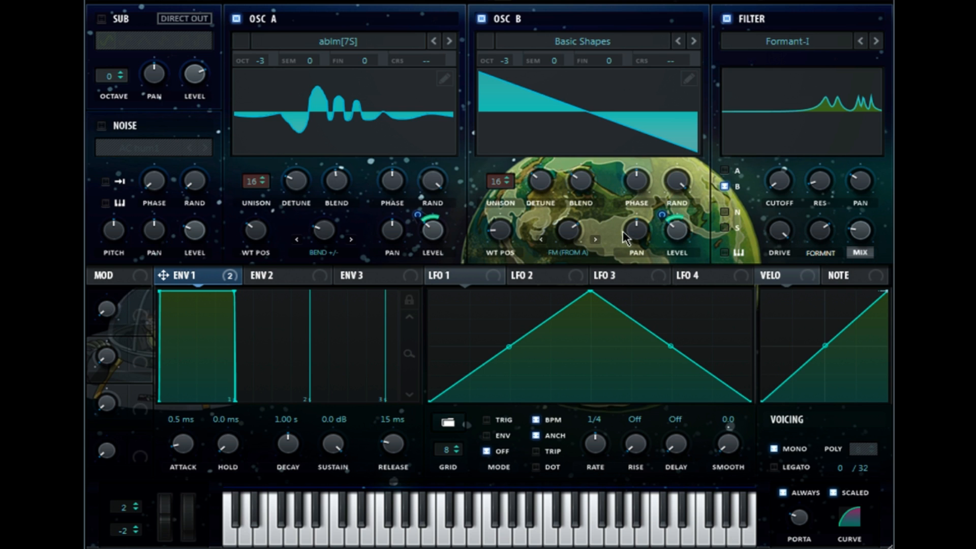
Step: Increase the Env 1 modulation depth on the levels of both oscillators so it reaches the full level
mouse_move(419, 218)
left_click_drag(419, 219, 419, 200)
left_click_drag(662, 214, 663, 145)
Step: Set Env 1's decay to 2.51 s, sustain to -1.5 dB and release to 9.6 ms
double_click(286, 450)
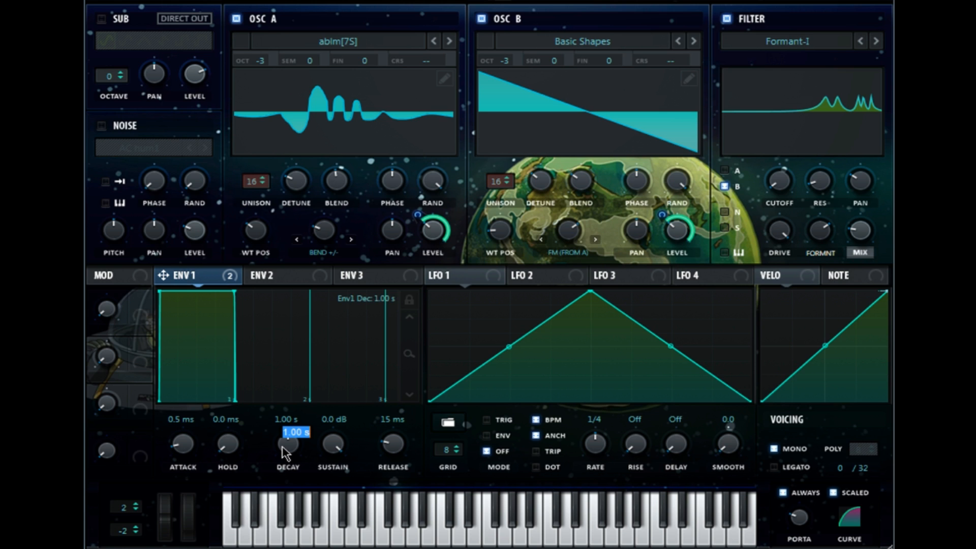
type("2.51")
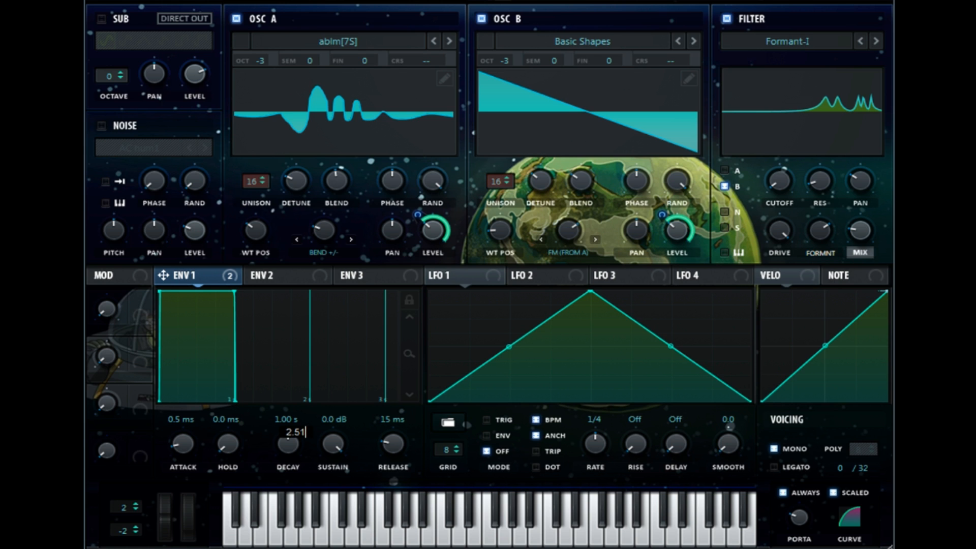
key("Return")
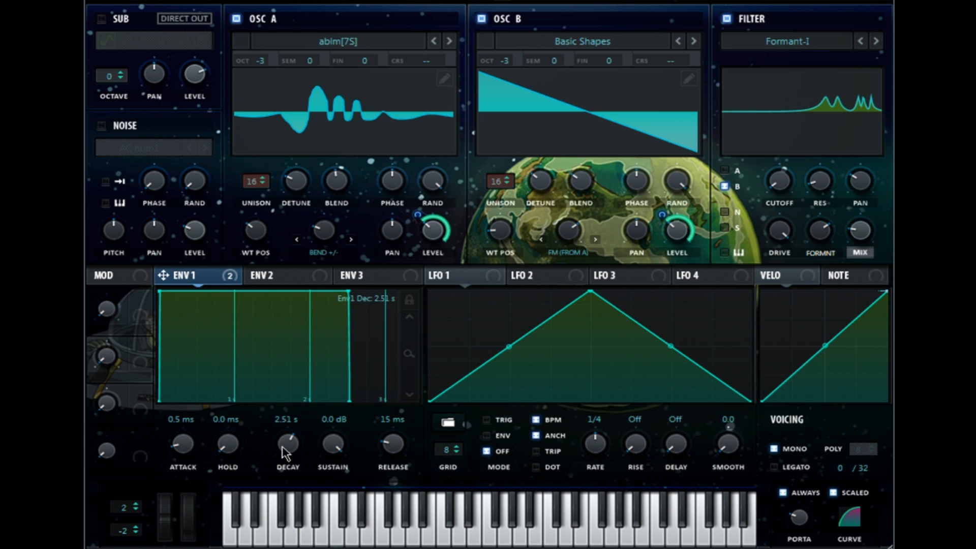
double_click(328, 448)
type("-1.5")
key("Return")
double_click(389, 429)
type("9.6")
key("Return")
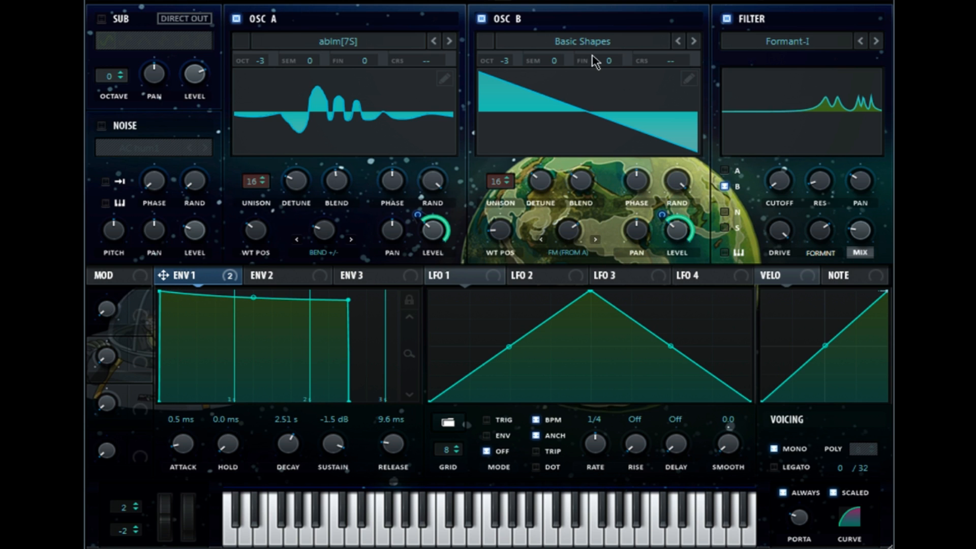
Step: Move the Filter effect to the start of the effects chain and enable it
left_click(250, 3)
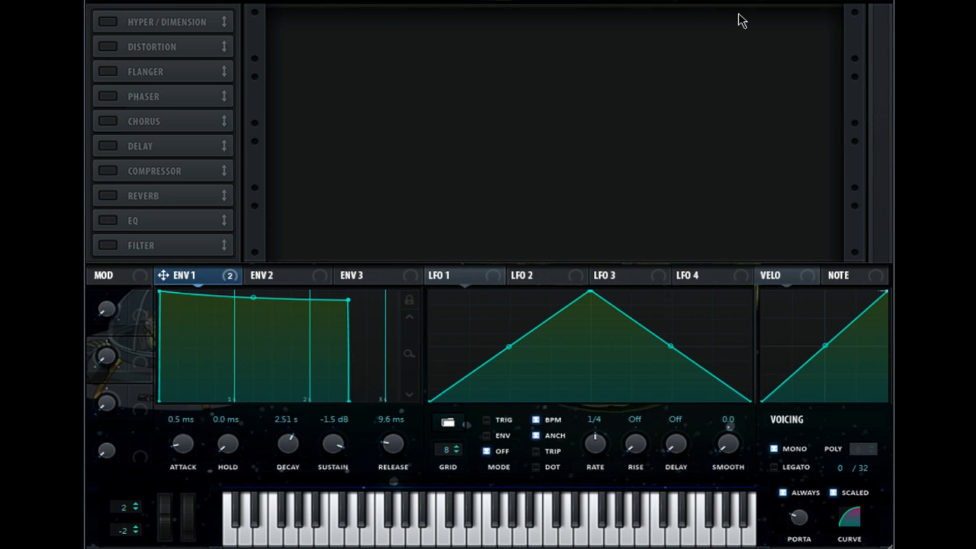
left_click_drag(144, 245, 174, 15)
left_click(135, 20)
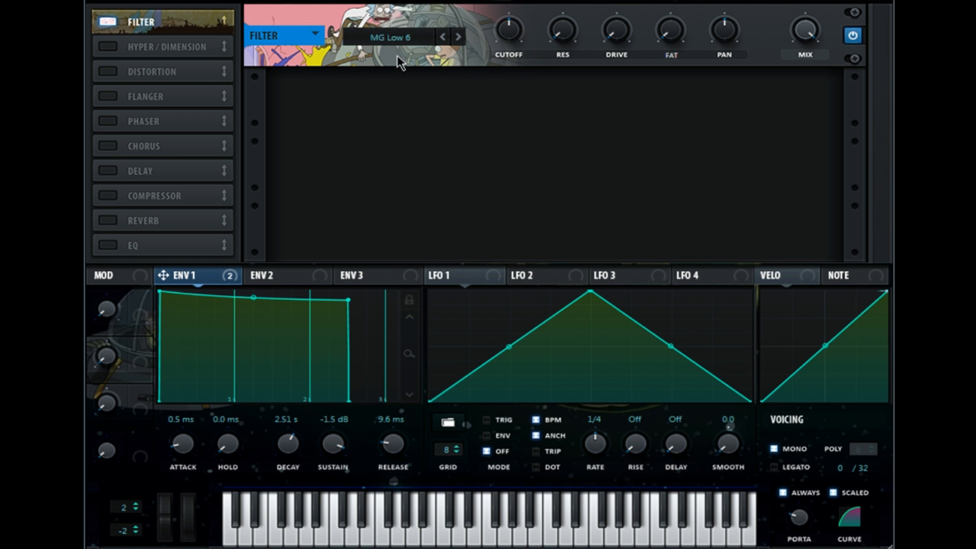
Step: Set the effects filter to Band 12 with a cutoff of 4200 Hz and a resonance of 10
left_click(510, 277)
double_click(507, 31)
type("4200")
key("Return")
double_click(571, 42)
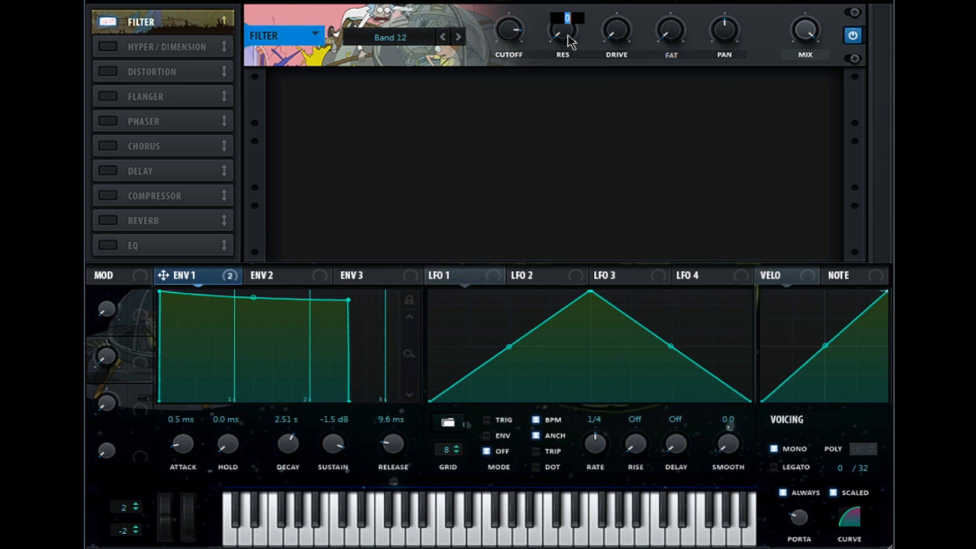
type("10")
key("Return")
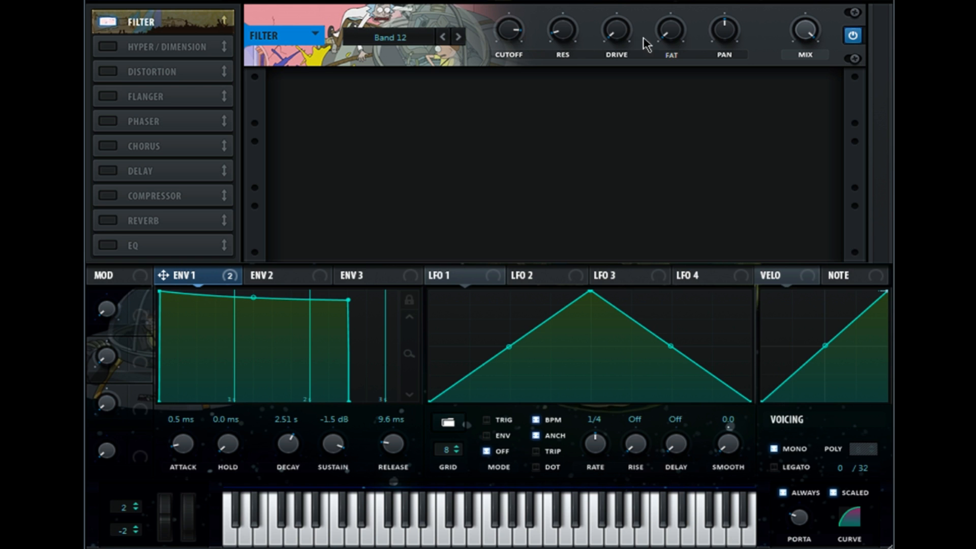
Step: Set the effects filter's drive to 30, its fat to maximum and its mix to 30
left_click_drag(617, 36, 615, 12)
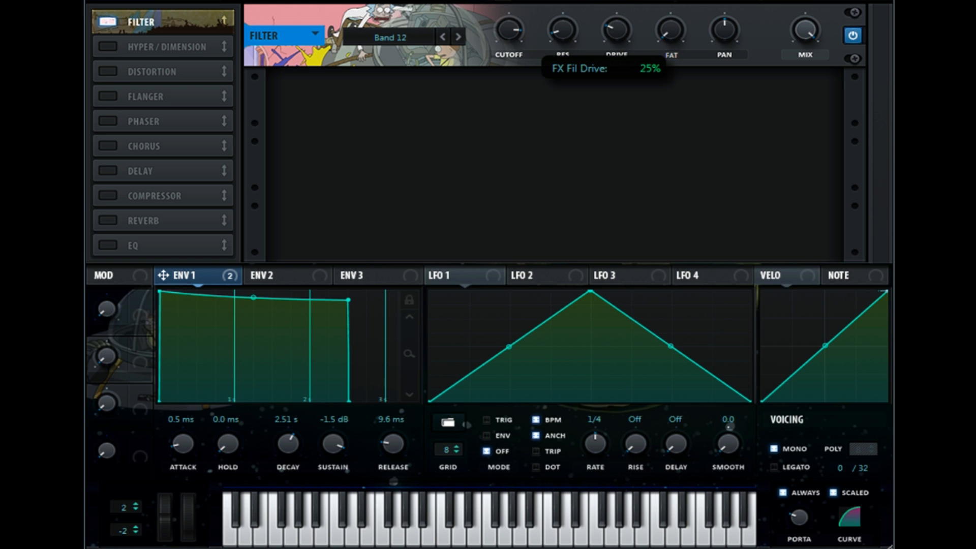
double_click(612, 40)
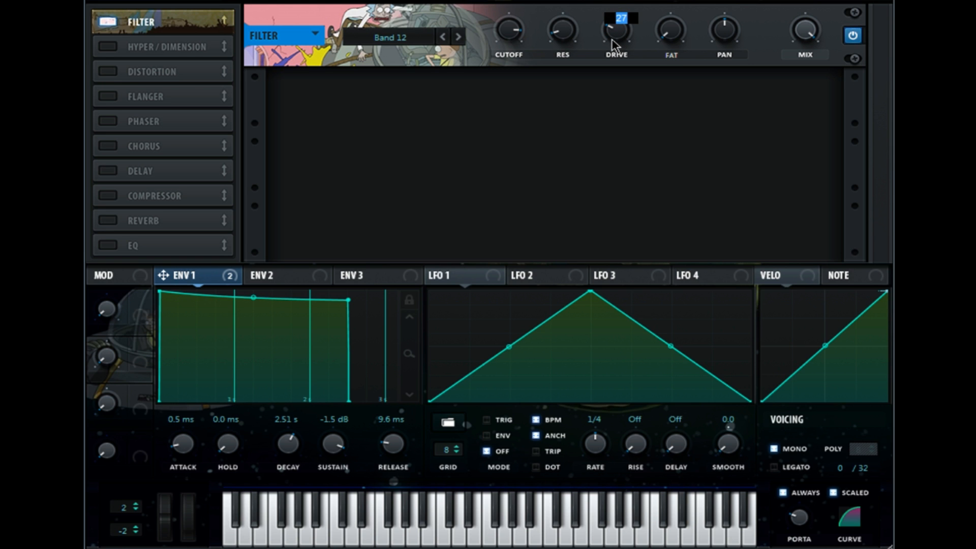
type("30")
key("Return")
left_click_drag(669, 36, 669, 1)
double_click(809, 32)
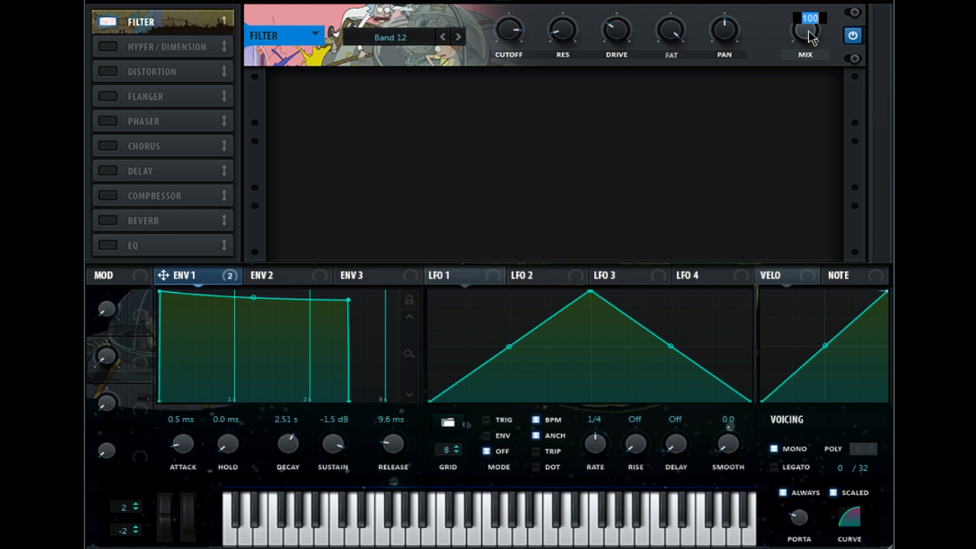
type("30")
key("Return")
Step: Assign Env 2 to the effects filter's cutoff with a modulation amount of 100
left_click(311, 275)
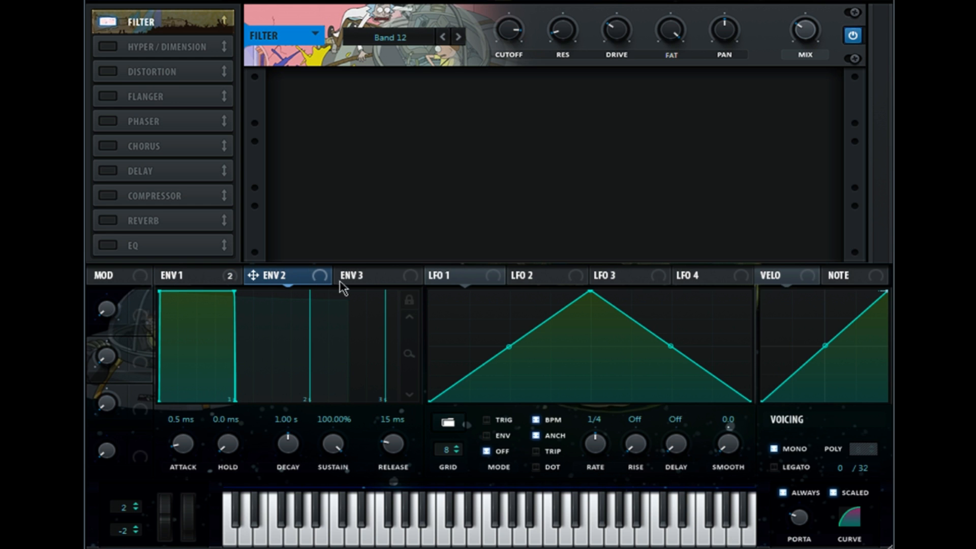
left_click_drag(512, 38, 511, 28)
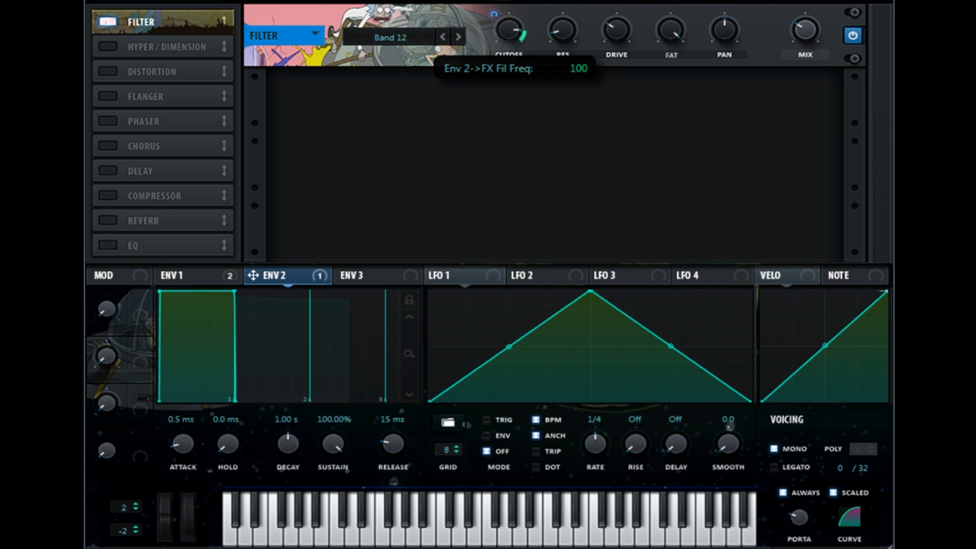
left_click_drag(492, 11, 460, 1)
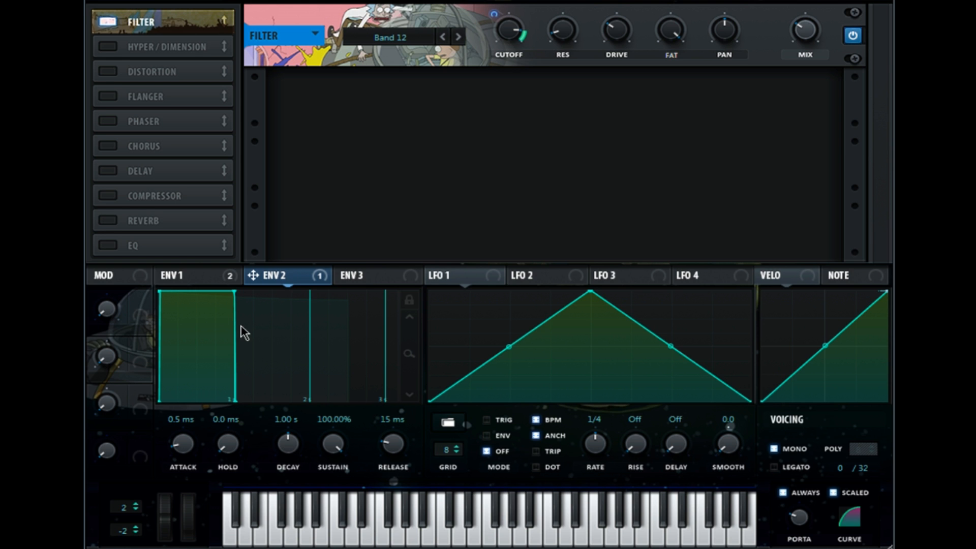
Step: Shape Env 2 to about 383 ms decay, 24% sustain and 263 ms release, and set the effects filter's mix to 30
left_click_drag(234, 291, 183, 312)
left_click_drag(188, 397, 236, 404)
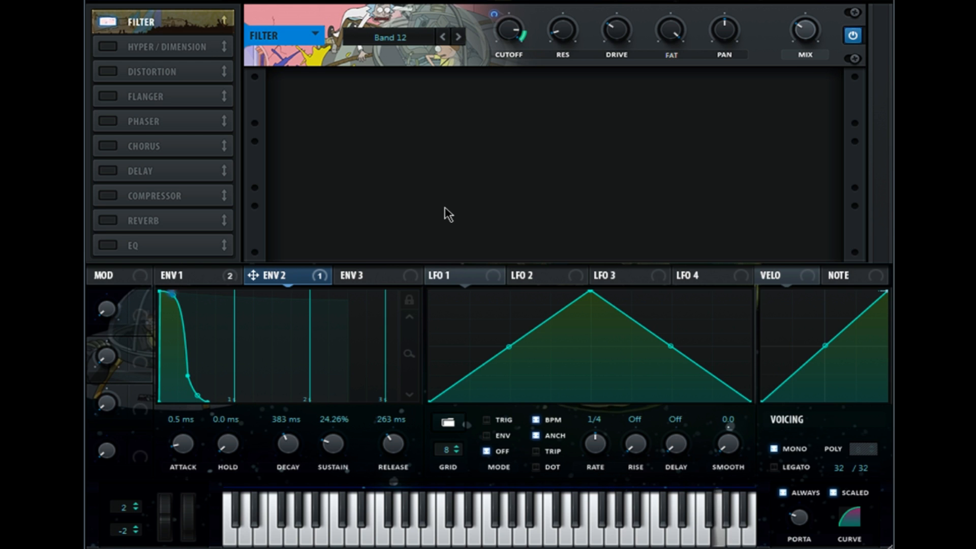
double_click(803, 26)
type("30")
key("Return")
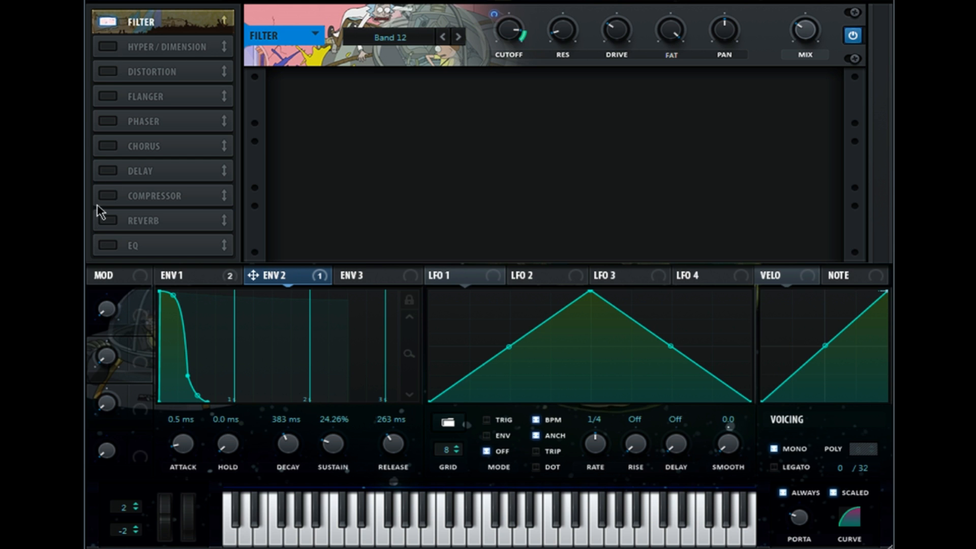
Step: Enable the Flanger directly after the Filter and set its rate to a tempo-synced 12 bar
left_click(107, 96)
left_click_drag(168, 97, 165, 37)
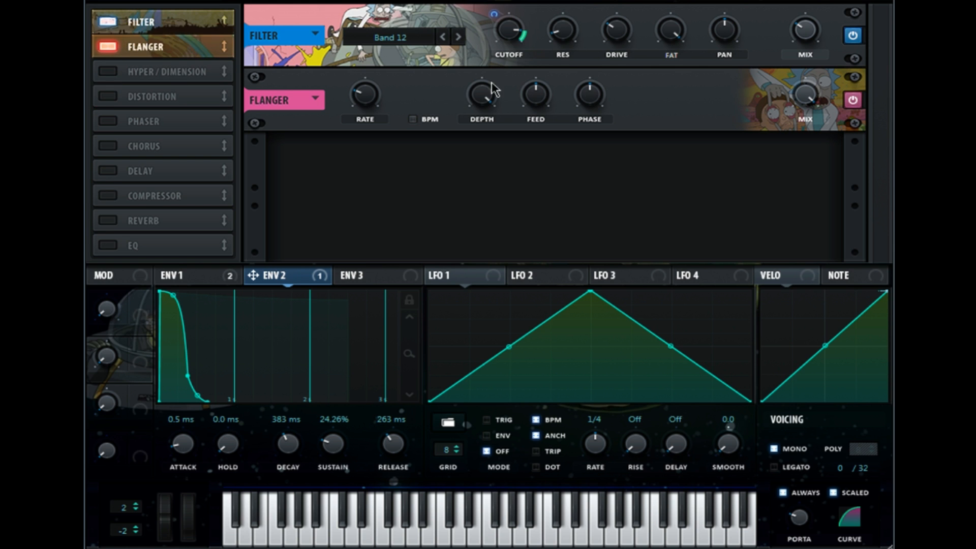
left_click(412, 120)
left_click_drag(366, 103, 360, 120)
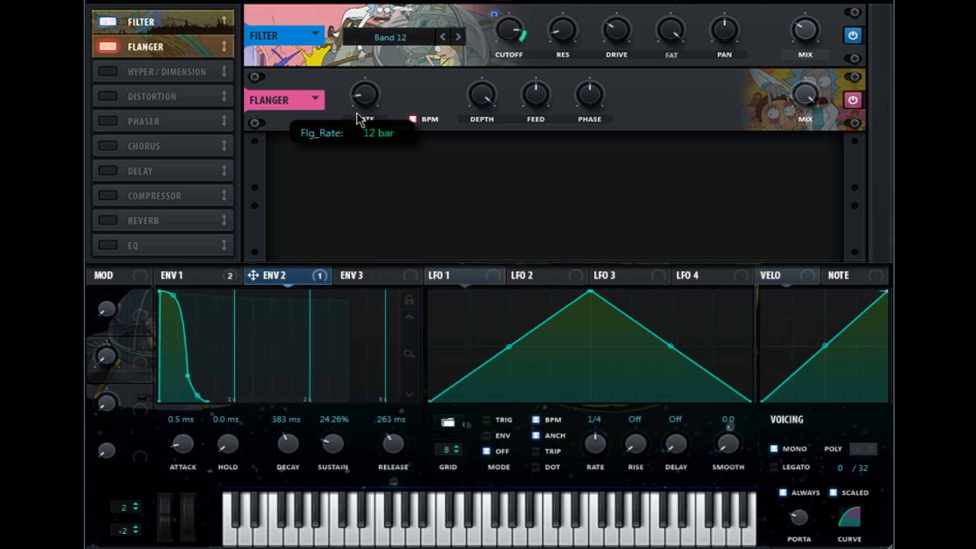
Step: Set the flanger's depth to 10, its feed to 60% and its mix to 15
double_click(489, 100)
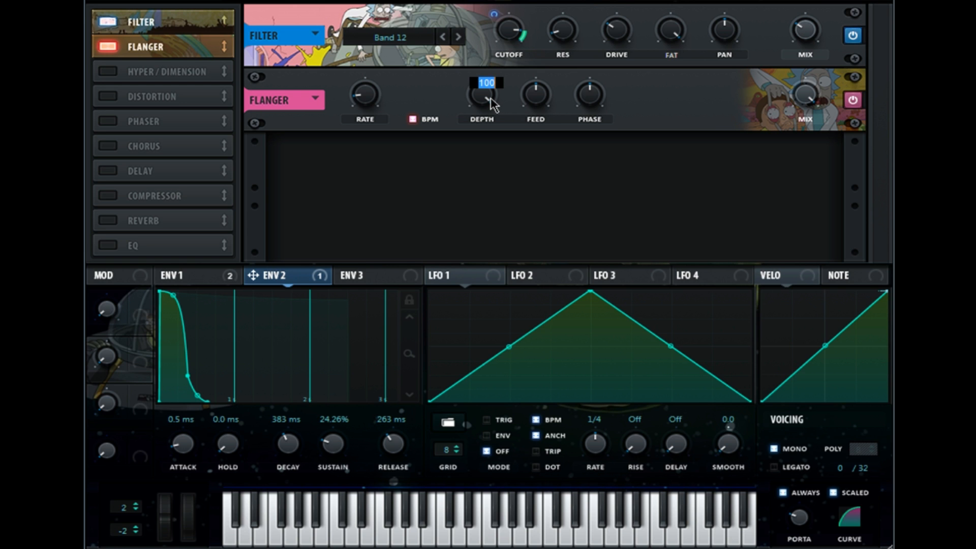
type("20")
key("Return")
double_click(484, 99)
type("10")
key("Return")
left_click_drag(535, 98, 526, 76)
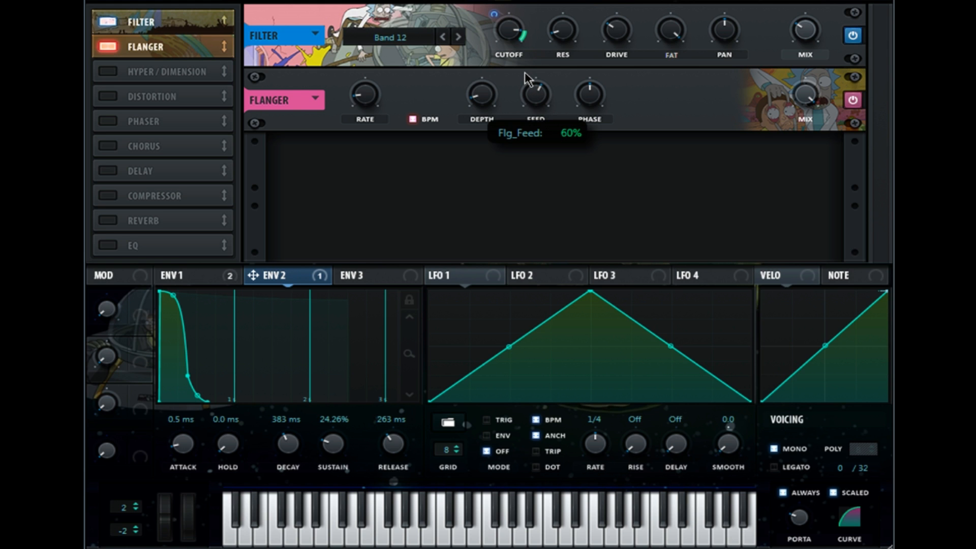
double_click(808, 103)
type("15")
key("Return")
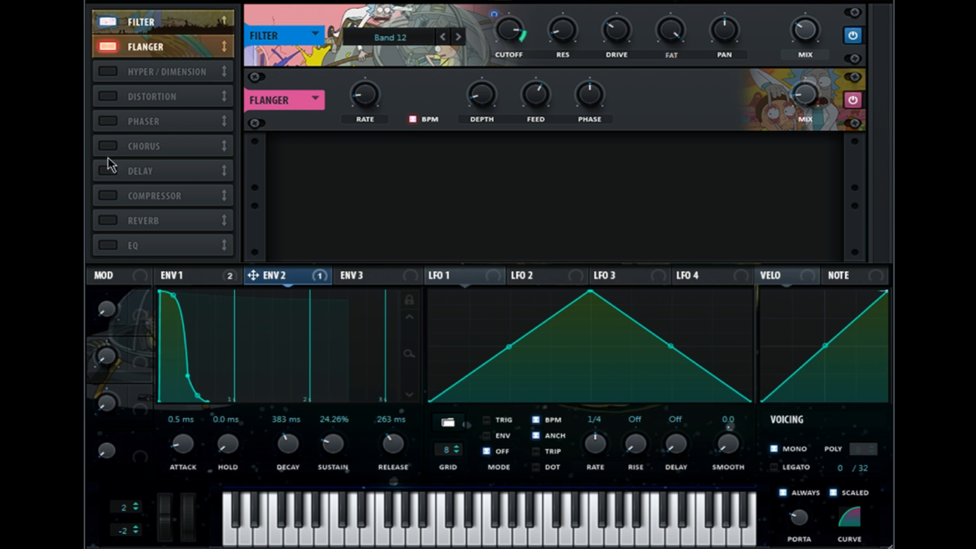
Step: Enable the Distortion directly after the Flanger and choose the Lin.Fold type
left_click(107, 97)
left_click_drag(112, 96, 178, 65)
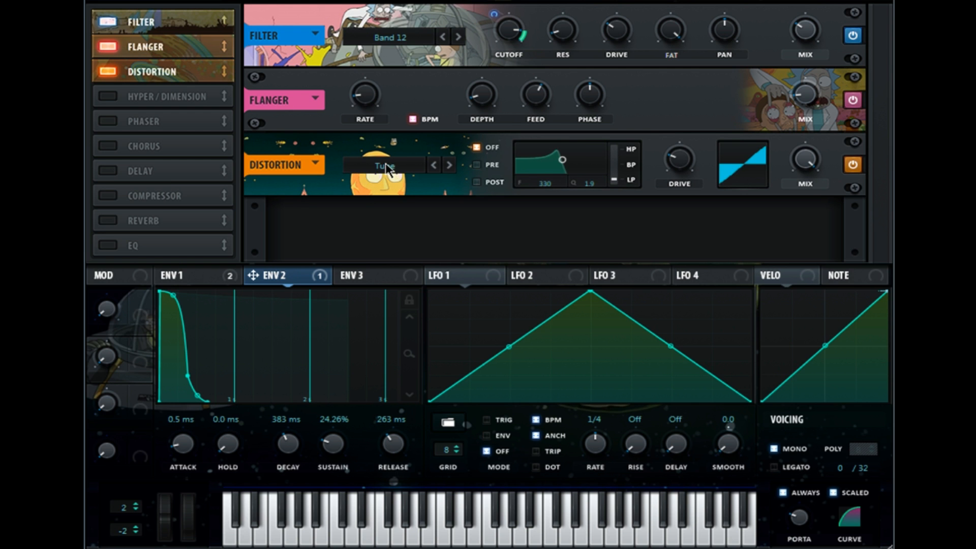
left_click(395, 275)
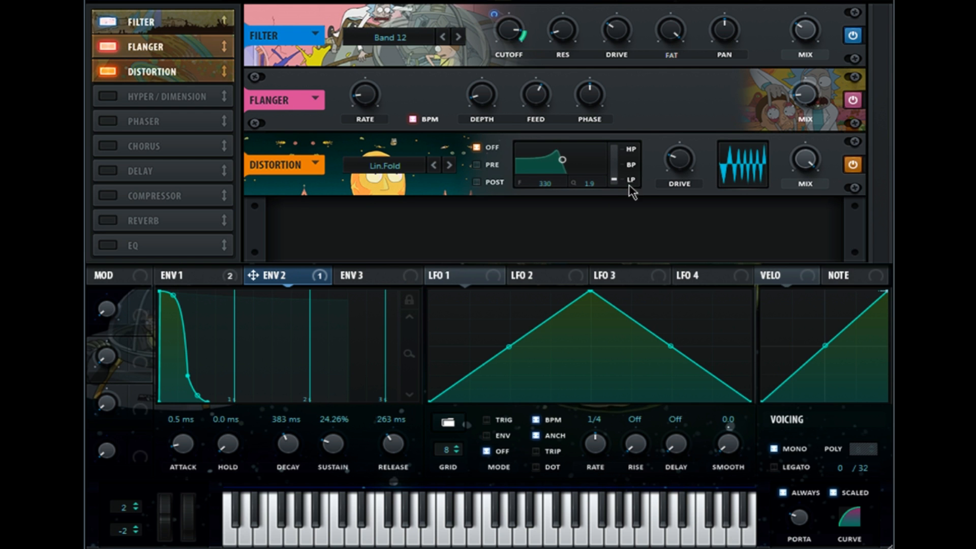
Step: Set the distortion's drive to 15 and its mix to 30
double_click(689, 159)
type("15")
key("Return")
double_click(810, 160)
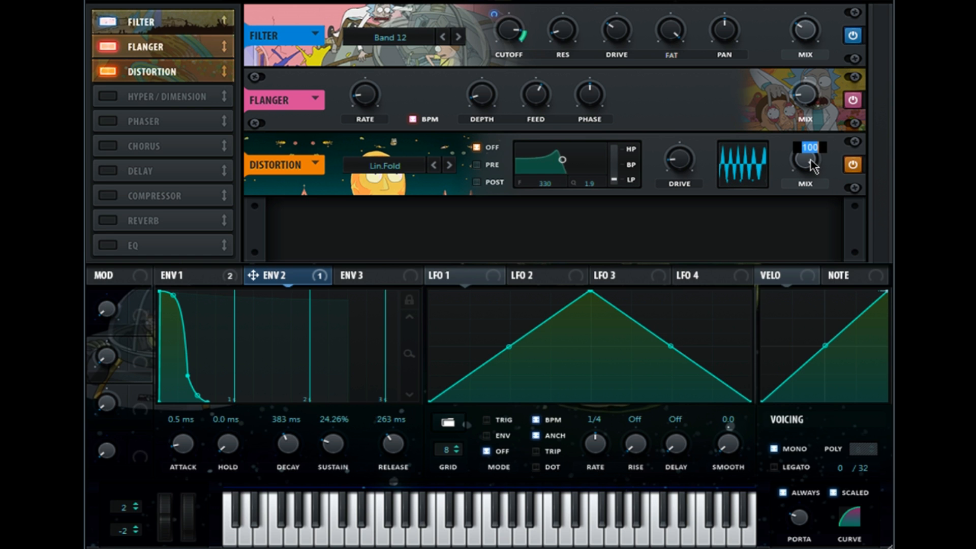
type("30")
key("Return")
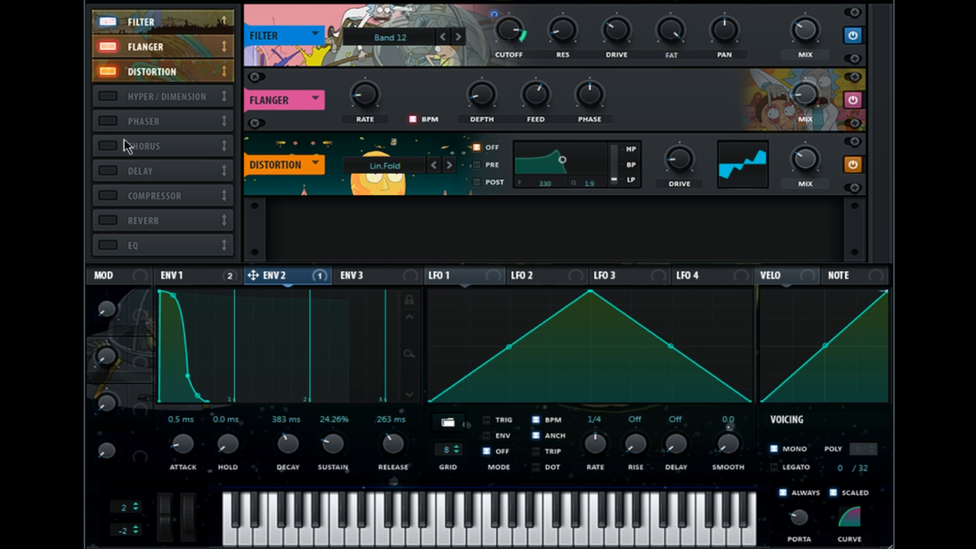
Step: Enable the EQ directly after the Distortion and switch its high band to a peak shape
left_click(112, 249)
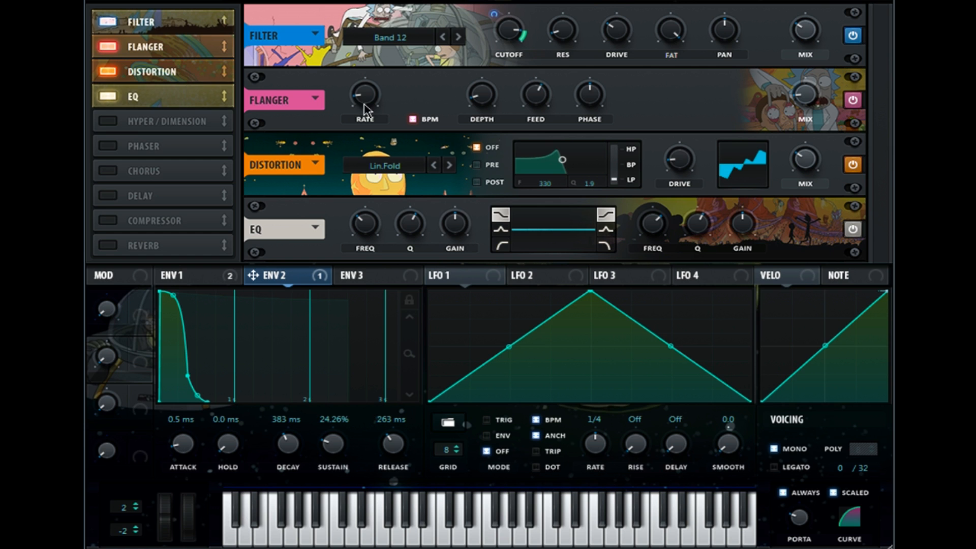
left_click(606, 245)
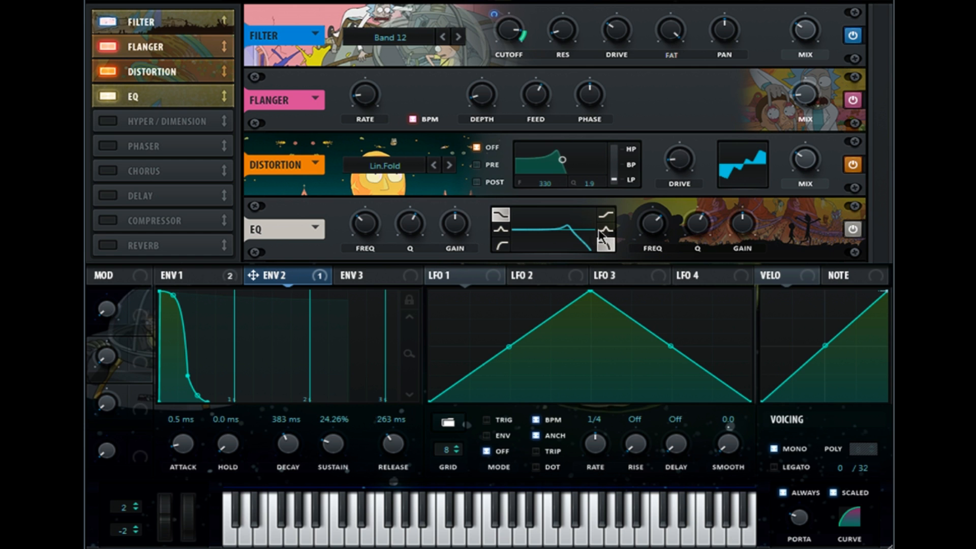
left_click(606, 229)
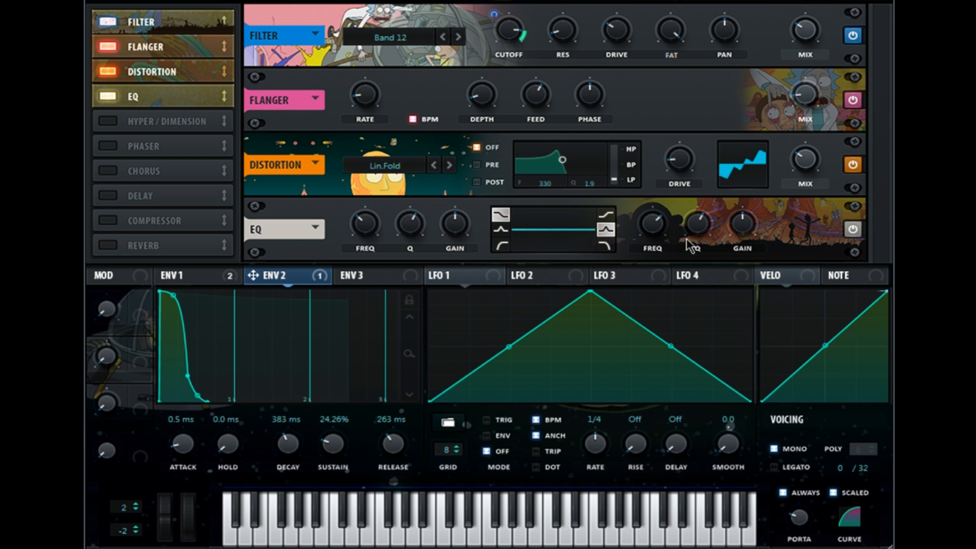
Step: Set the EQ's high band to 4500 Hz with a Q of 80 and a gain of -10 dB
double_click(650, 225)
type("4500")
key("Return")
double_click(691, 230)
type("80")
key("Return")
left_click_drag(747, 230, 740, 262)
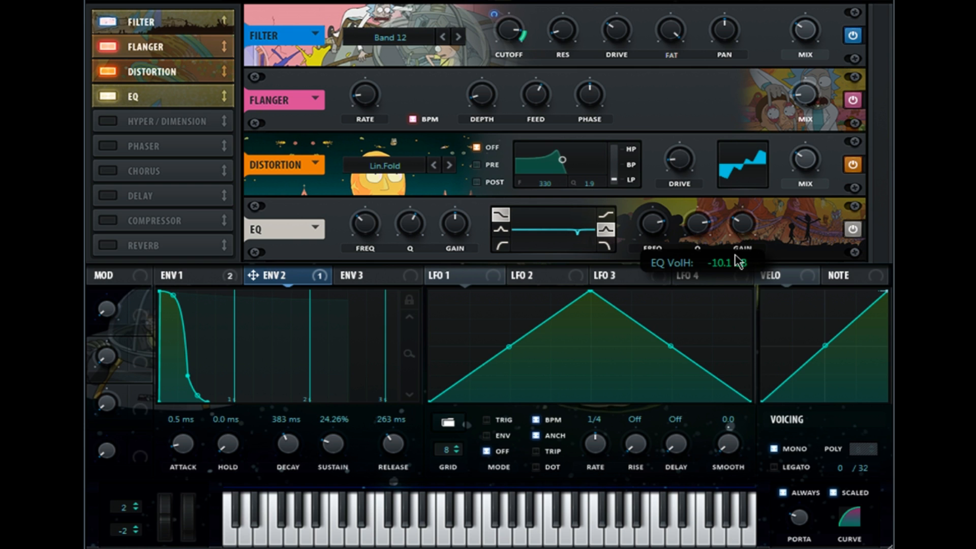
double_click(742, 235)
type("-10")
key("Return")
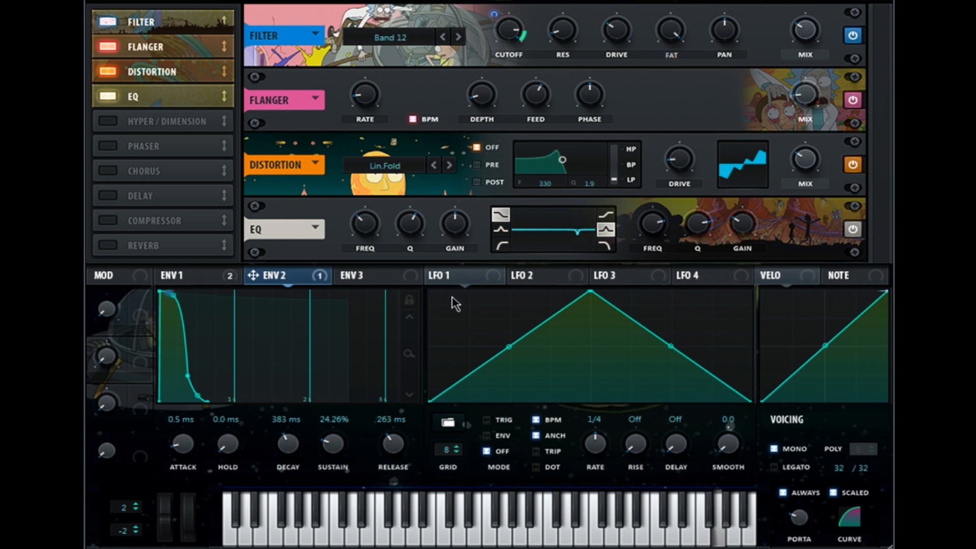
Step: Switch the EQ's low band to a peak shape with about 6 dB of gain at 450 Hz
left_click(501, 230)
left_click_drag(447, 236, 447, 221)
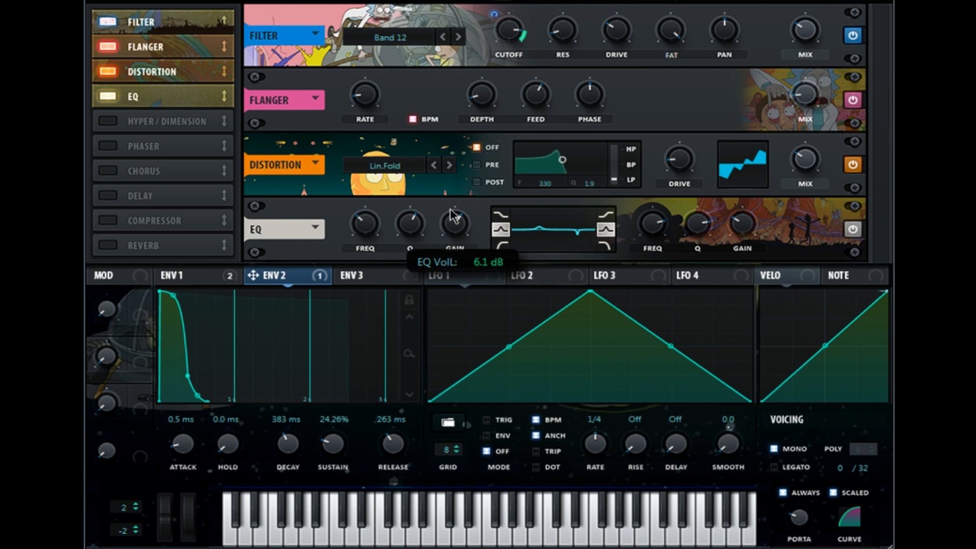
mouse_move(366, 235)
left_mouse_down()
mouse_move(365, 214)
mouse_move(365, 228)
left_mouse_up()
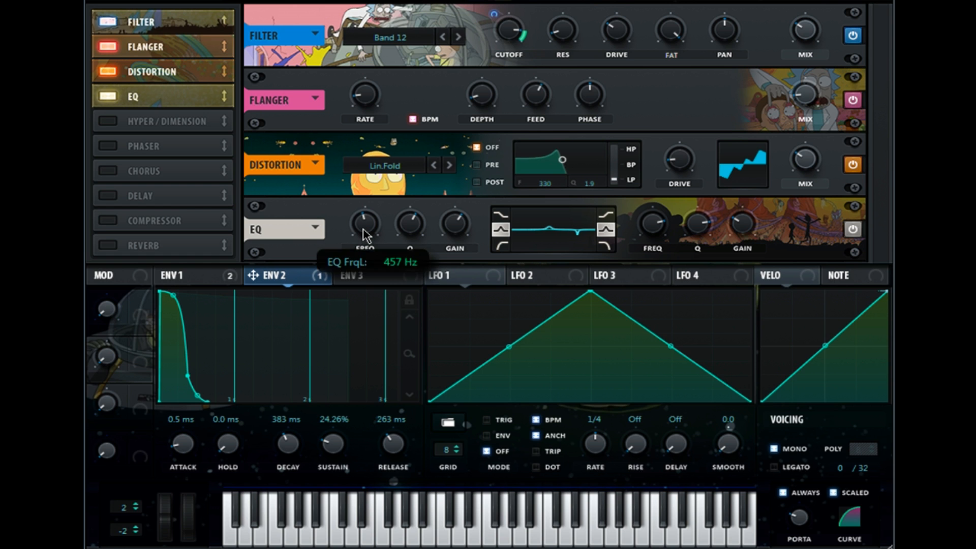
double_click(366, 222)
type("450")
key("Return")
Step: Assign Env 2 to the EQ's low-band frequency and fine-tune that band's gain and Q
left_click_drag(320, 278, 344, 244)
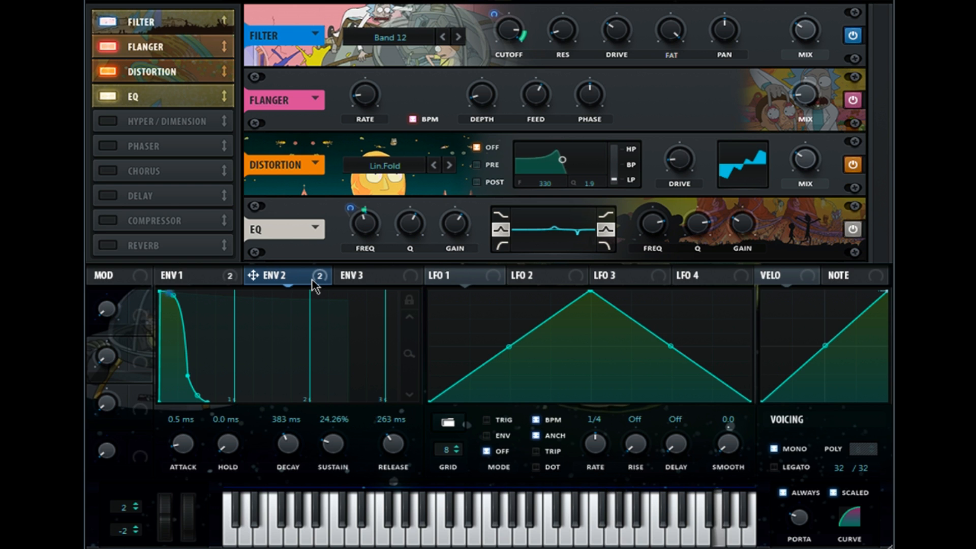
mouse_move(455, 224)
left_mouse_down()
mouse_move(449, 180)
mouse_move(440, 220)
left_mouse_up()
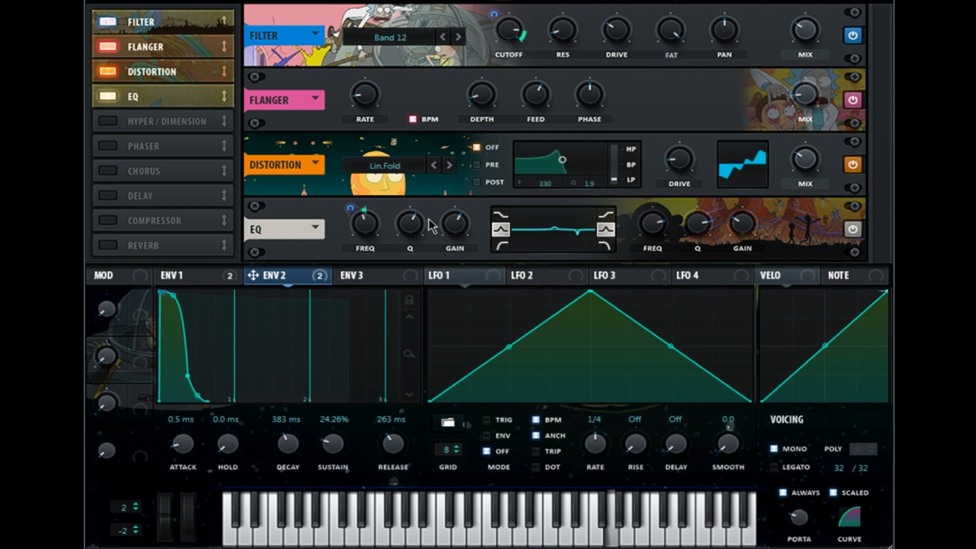
mouse_move(415, 227)
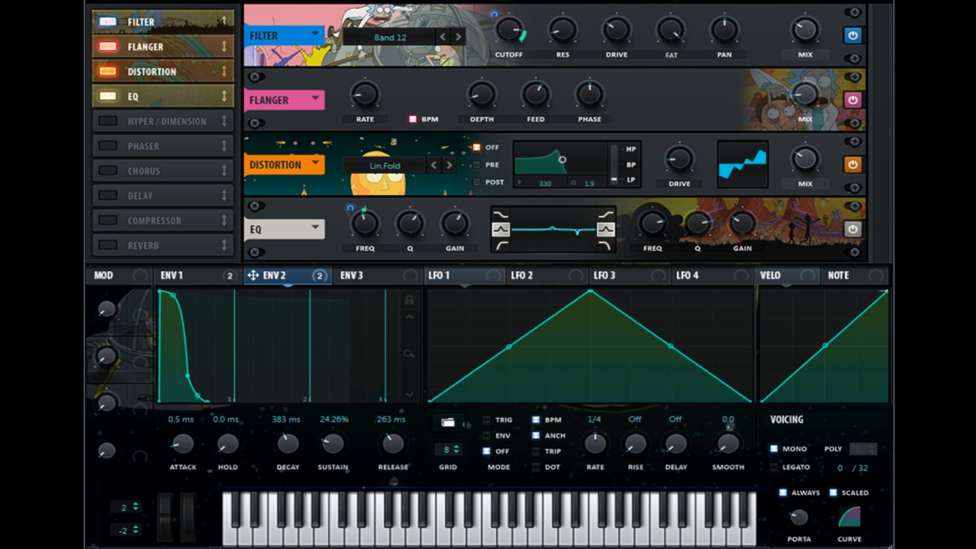
Step: Enable Hyper/Dimension after the EQ, set the Dimension size to 20 and raise the Dimension mix
left_click(108, 123)
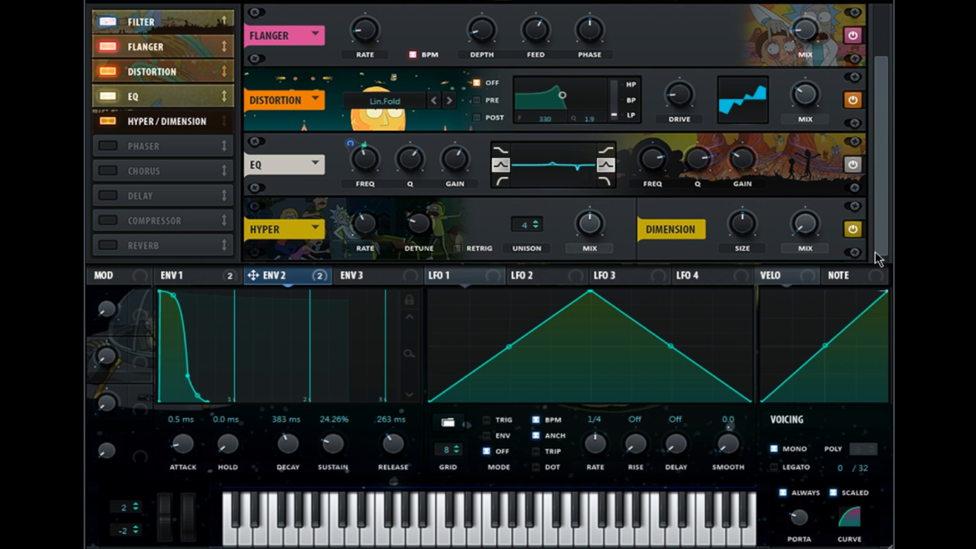
double_click(744, 227)
type("20")
key("Return")
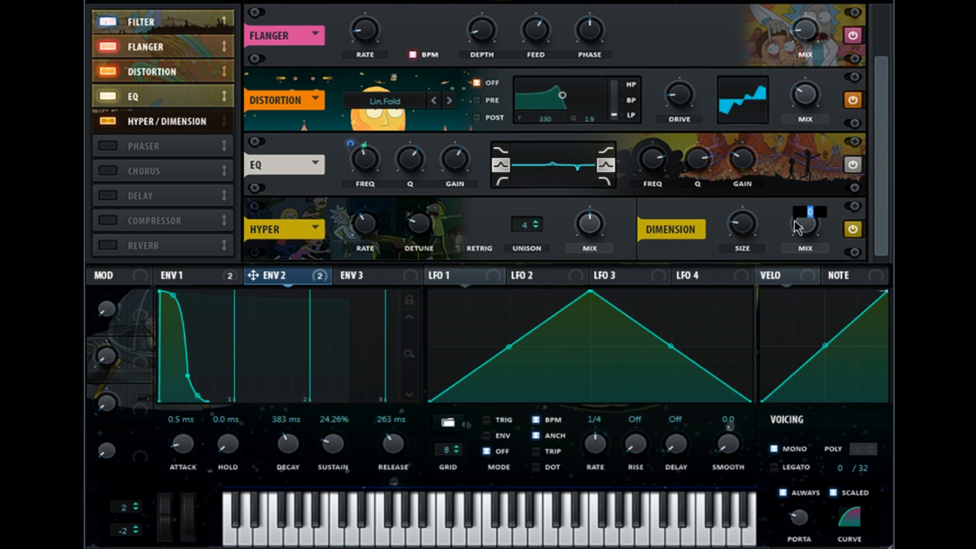
Step: Set the Hyper effect's unison to 6 voices and its mix to 10
left_click_drag(524, 215, 527, 201)
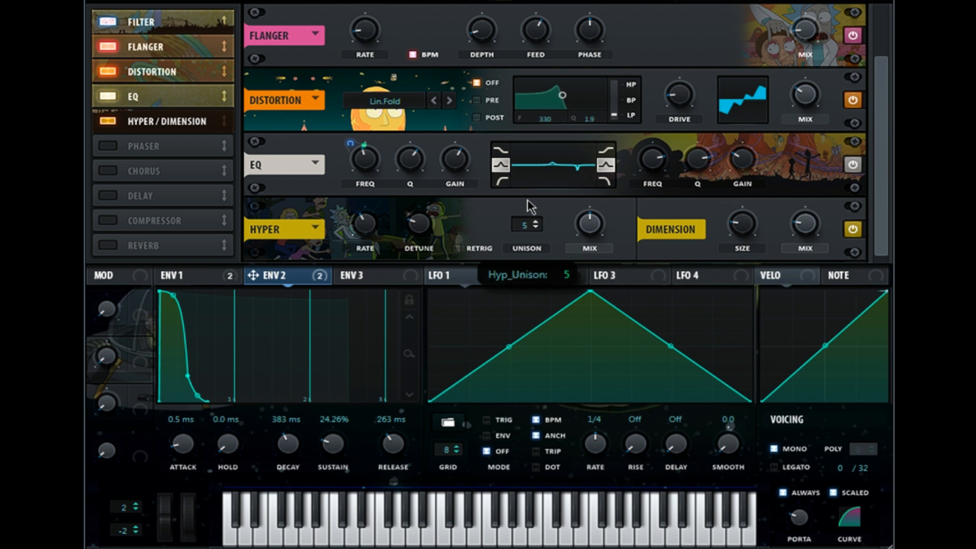
double_click(599, 230)
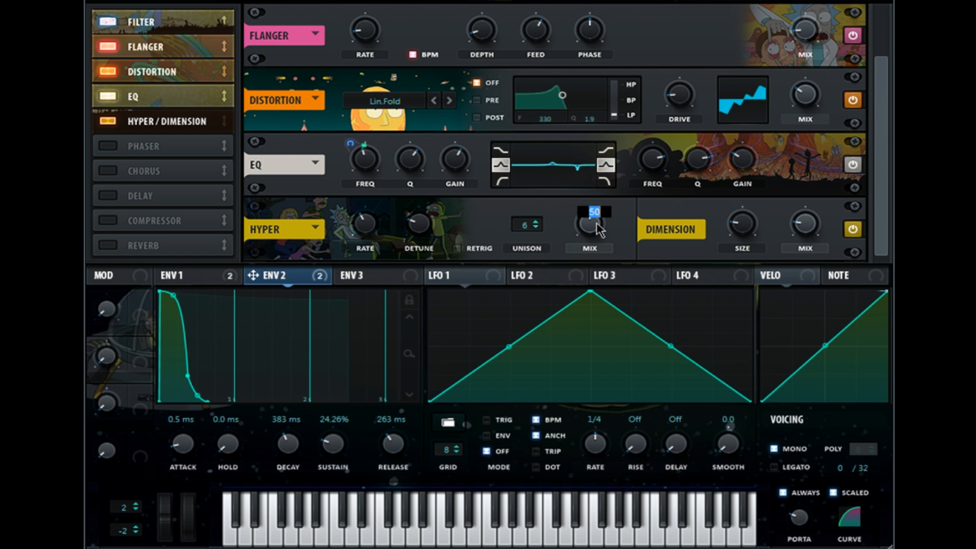
type("10")
key("Return")
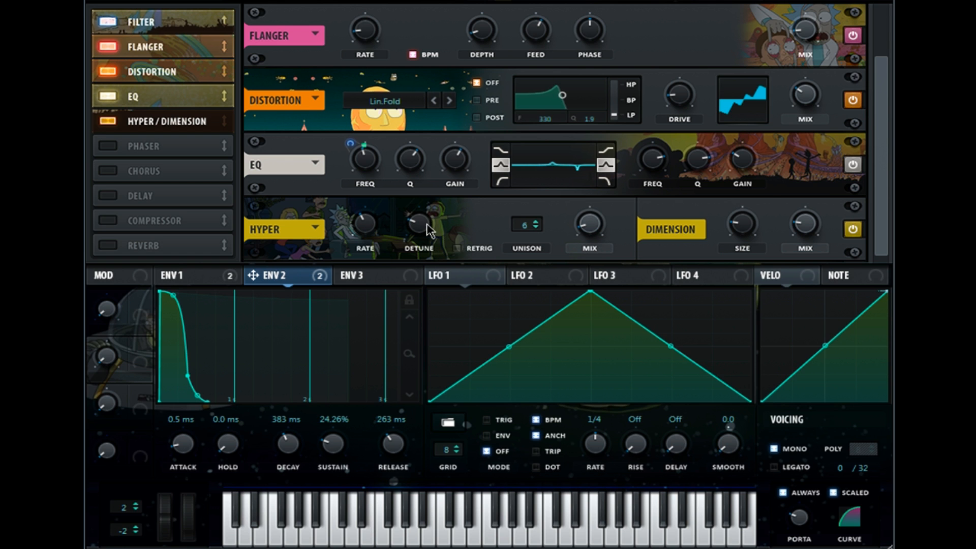
mouse_move(422, 223)
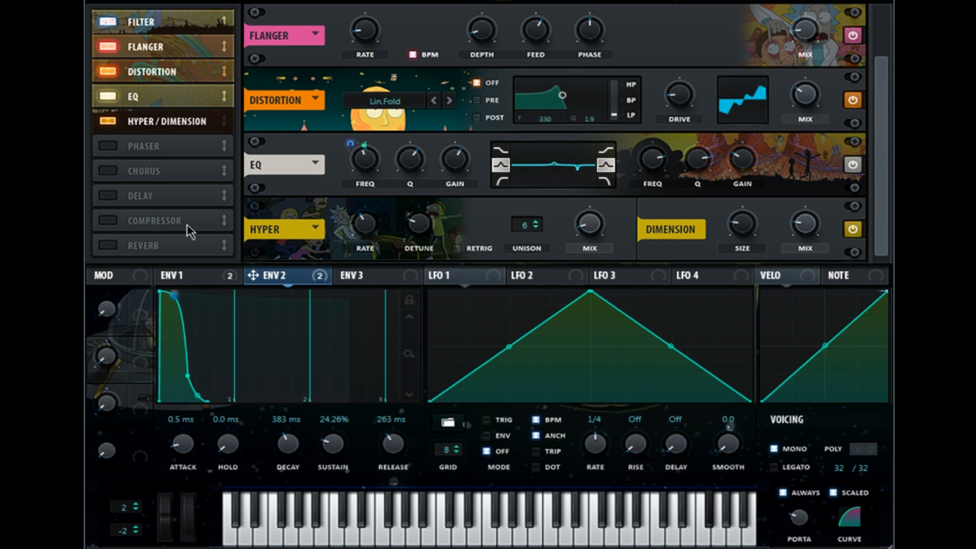
Step: Move the Compressor directly after Hyper/Dimension and enable it in multiband mode
left_click_drag(187, 224, 194, 140)
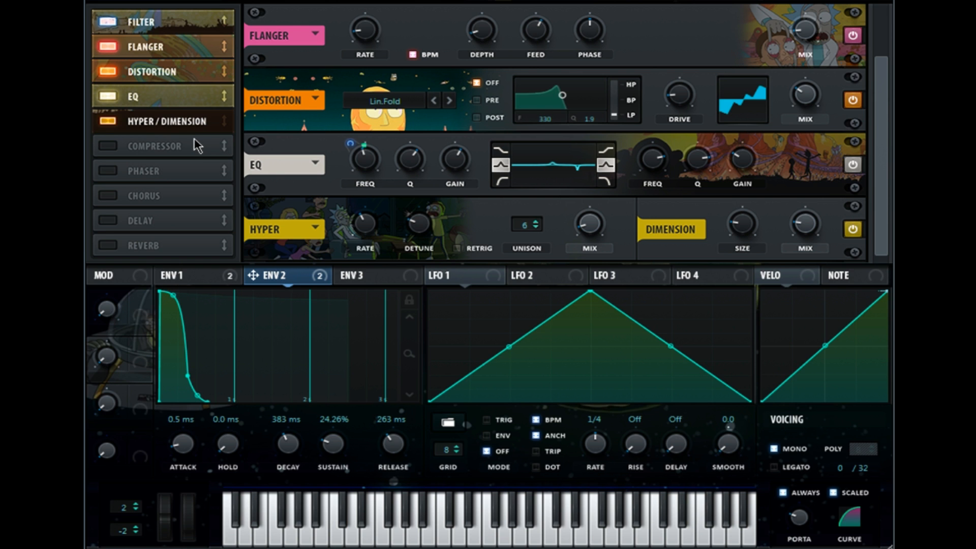
left_click(109, 147)
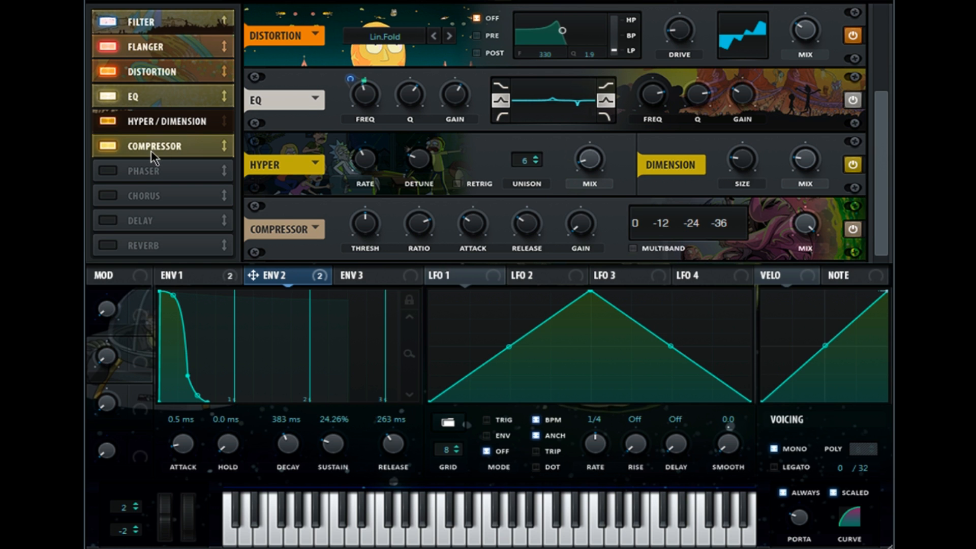
left_click(634, 249)
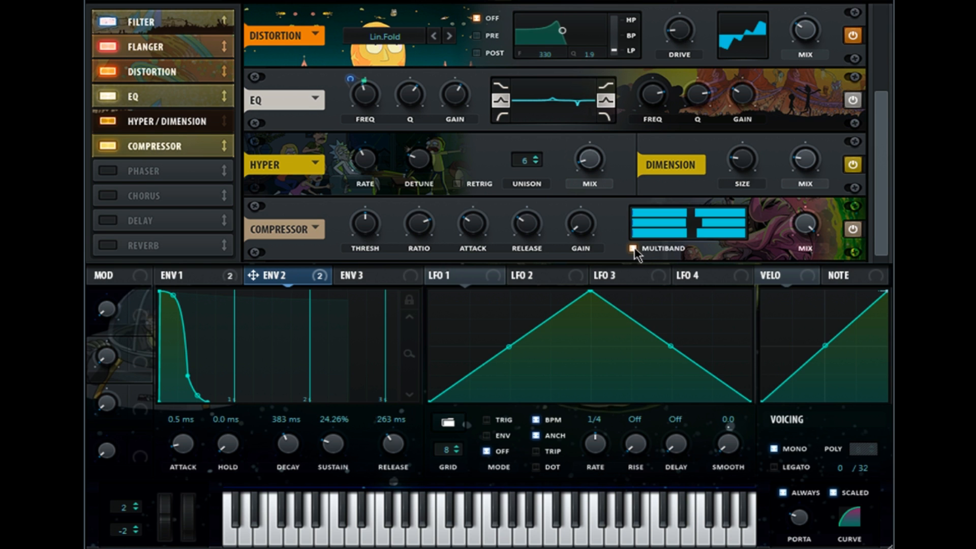
Step: Set the compressor's threshold to -30 dB, its attack to 400 and its gain to 10
mouse_move(365, 230)
left_mouse_down()
mouse_move(365, 239)
mouse_move(365, 226)
left_mouse_up()
double_click(365, 227)
type("-30")
key("Return")
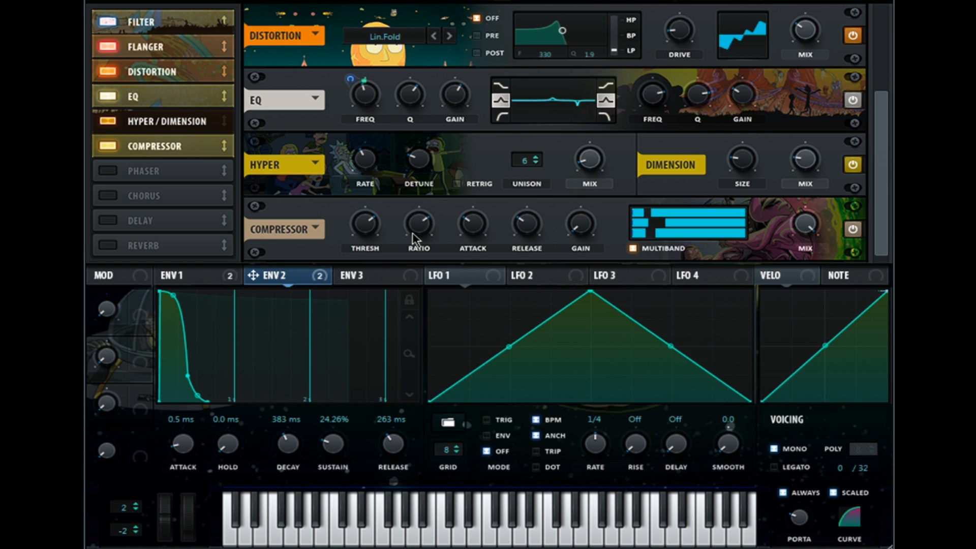
double_click(479, 232)
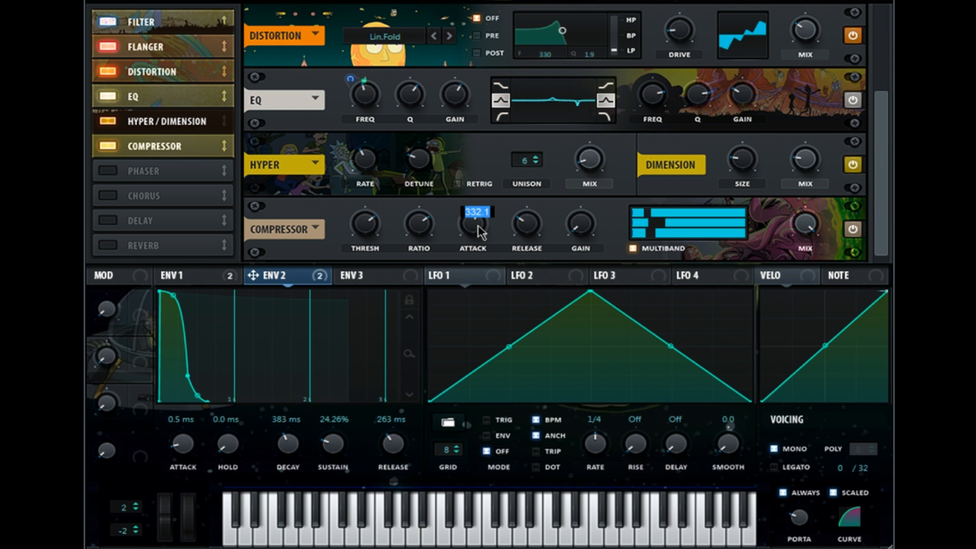
type("400")
key("Return")
double_click(587, 230)
type("10")
key("Return")
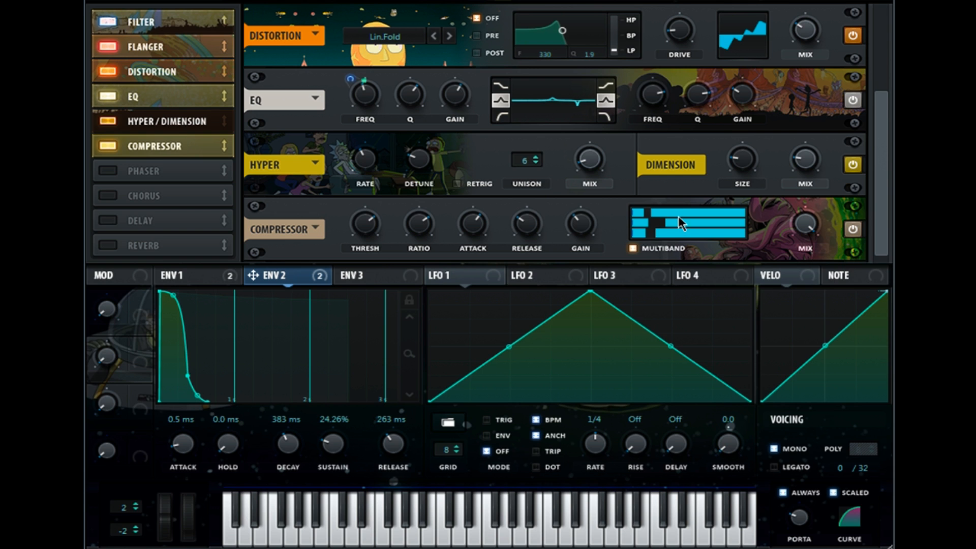
Step: Adjust the compressor's multiband levels and set its mix to 80
left_click_drag(651, 234, 673, 222)
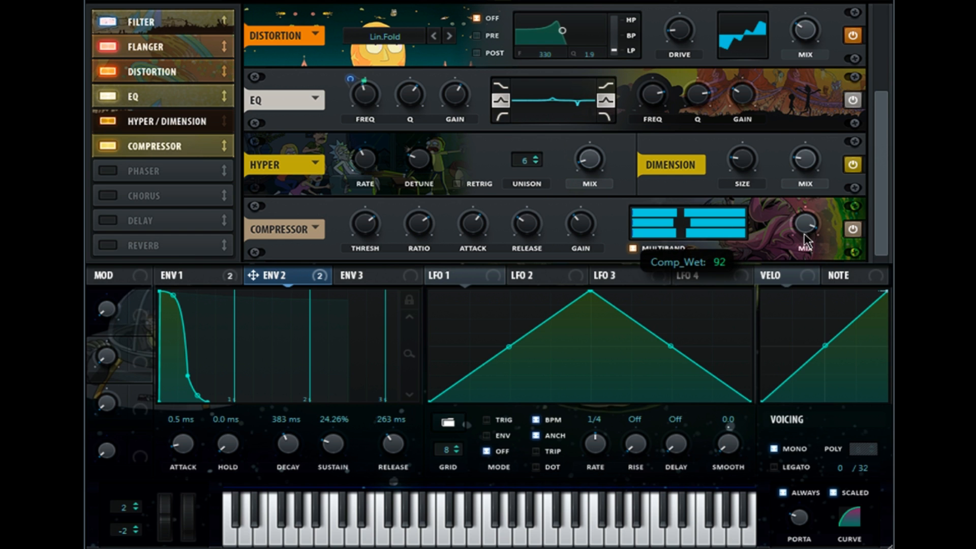
double_click(807, 239)
type("80")
key("Return")
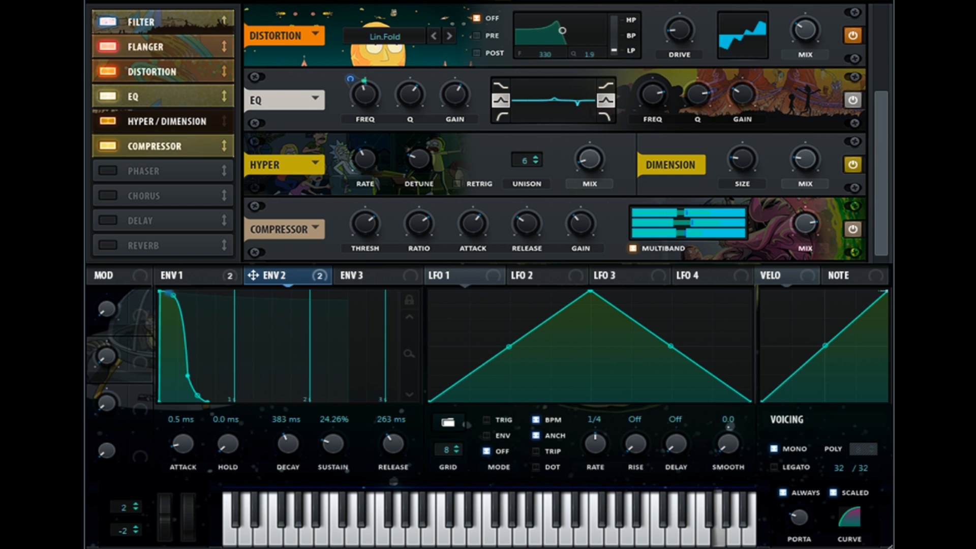